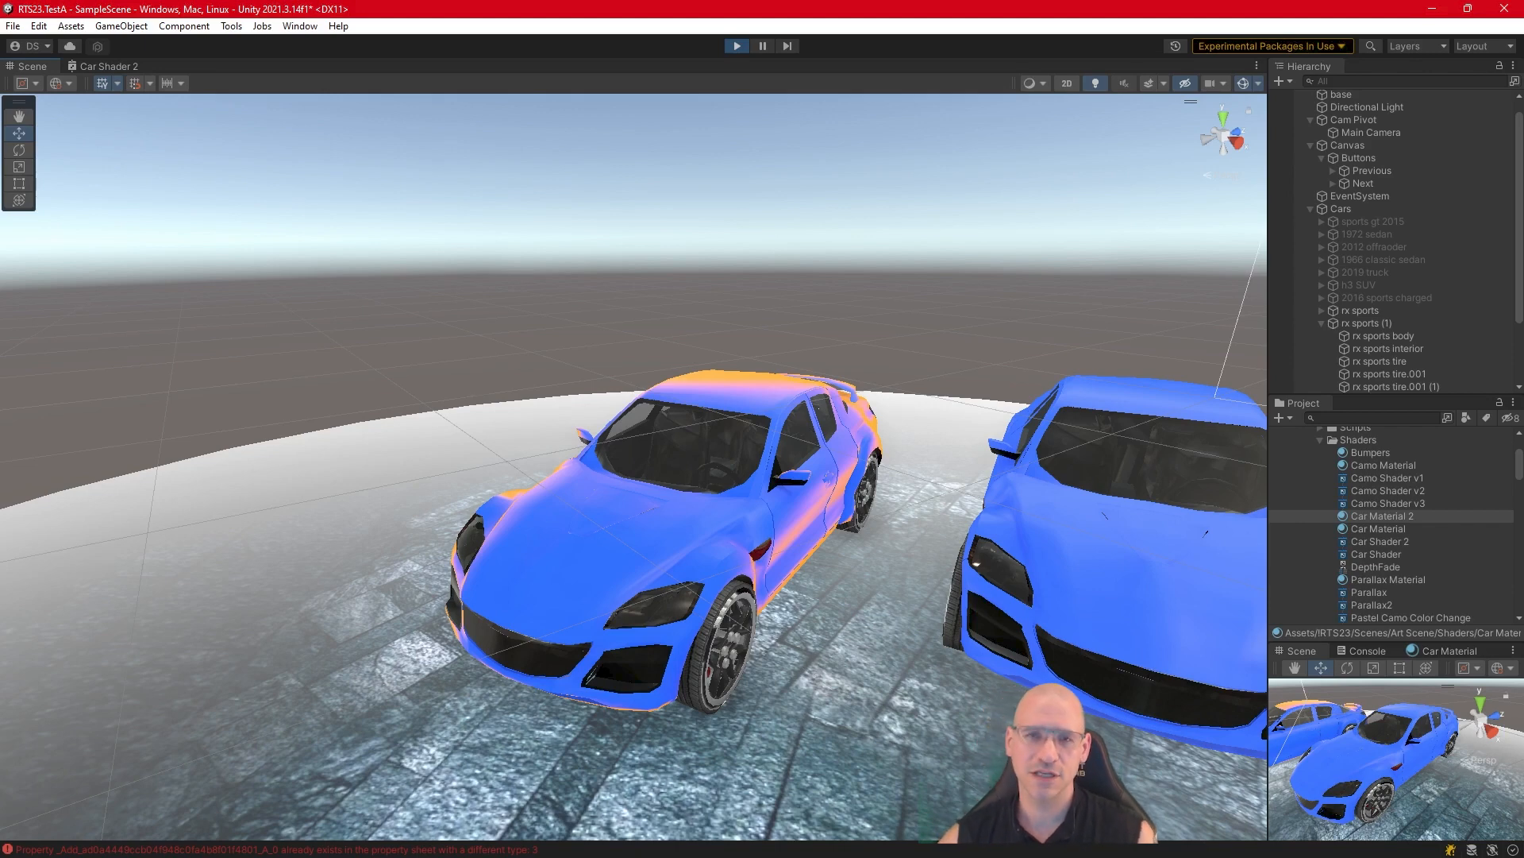
Change the Base Color of the Car Shader 2 graph's fragment to yellow and save the shader asset.
right_click_drag(890, 504, 891, 478)
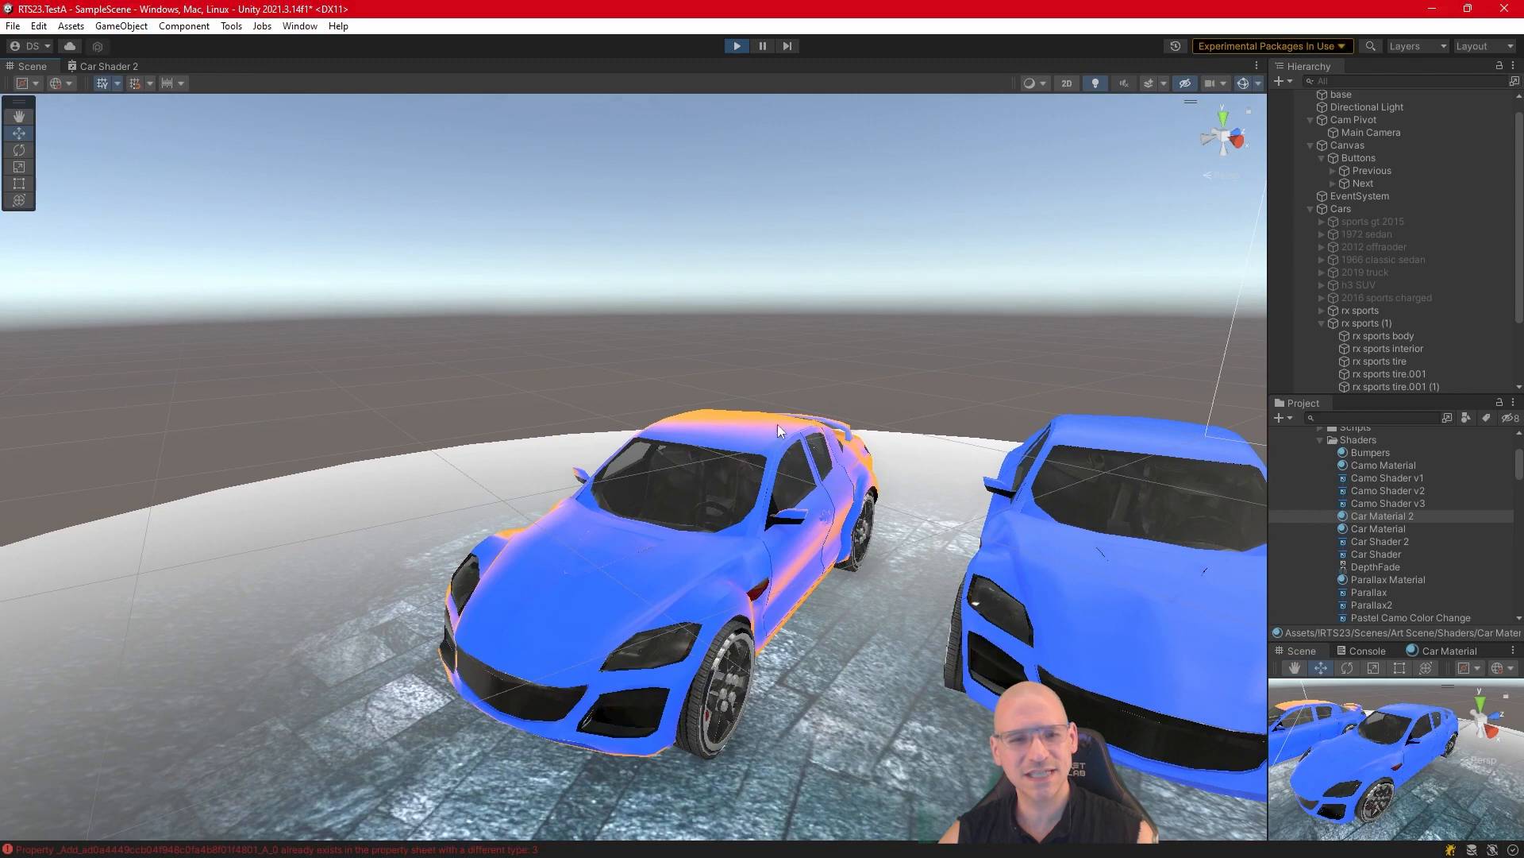
right_click_drag(1020, 645, 884, 659)
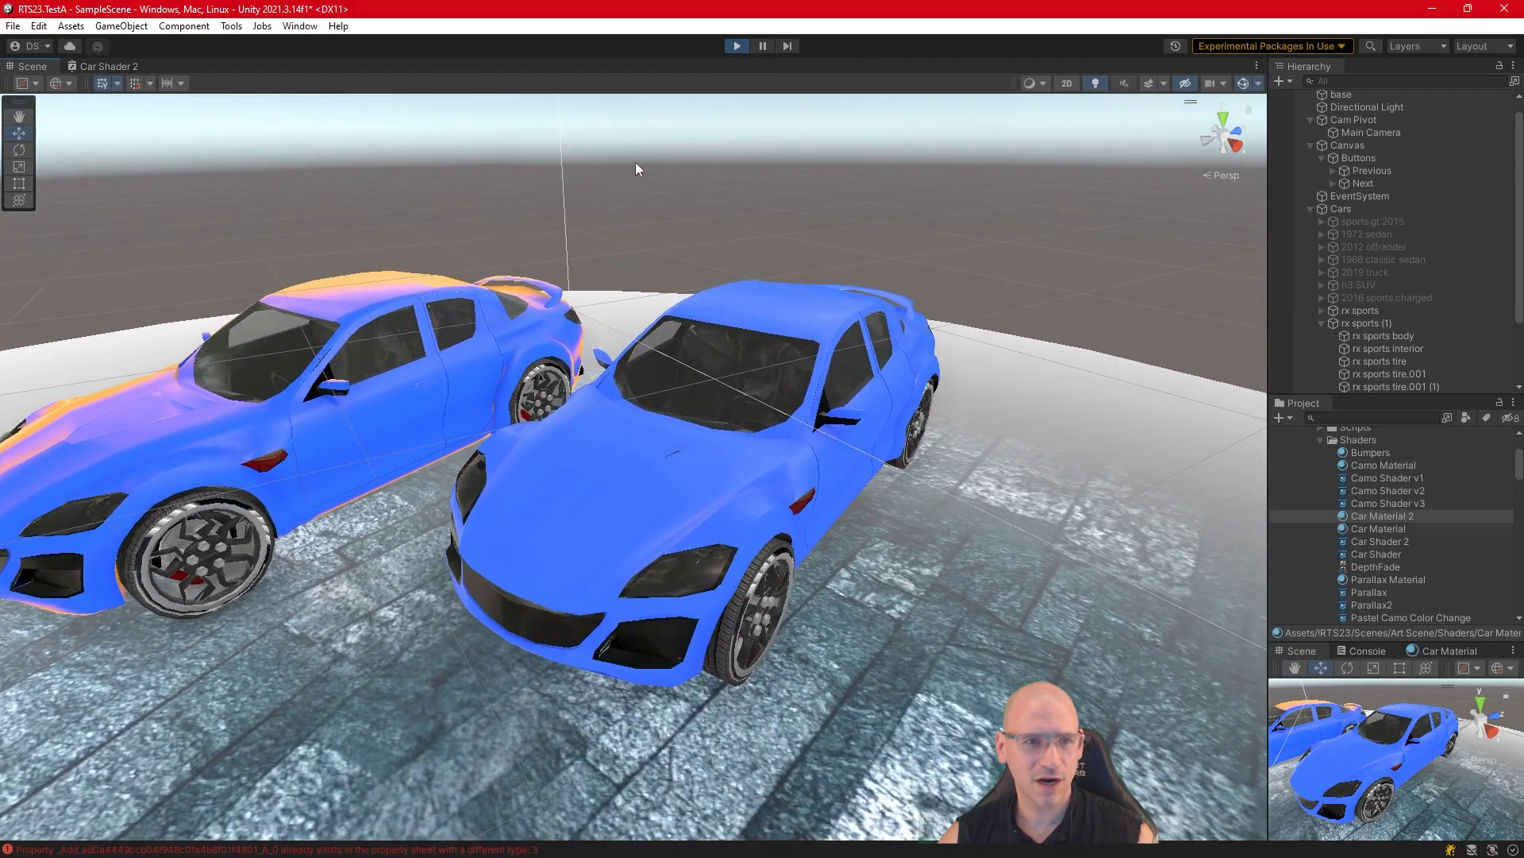
left_click(104, 68)
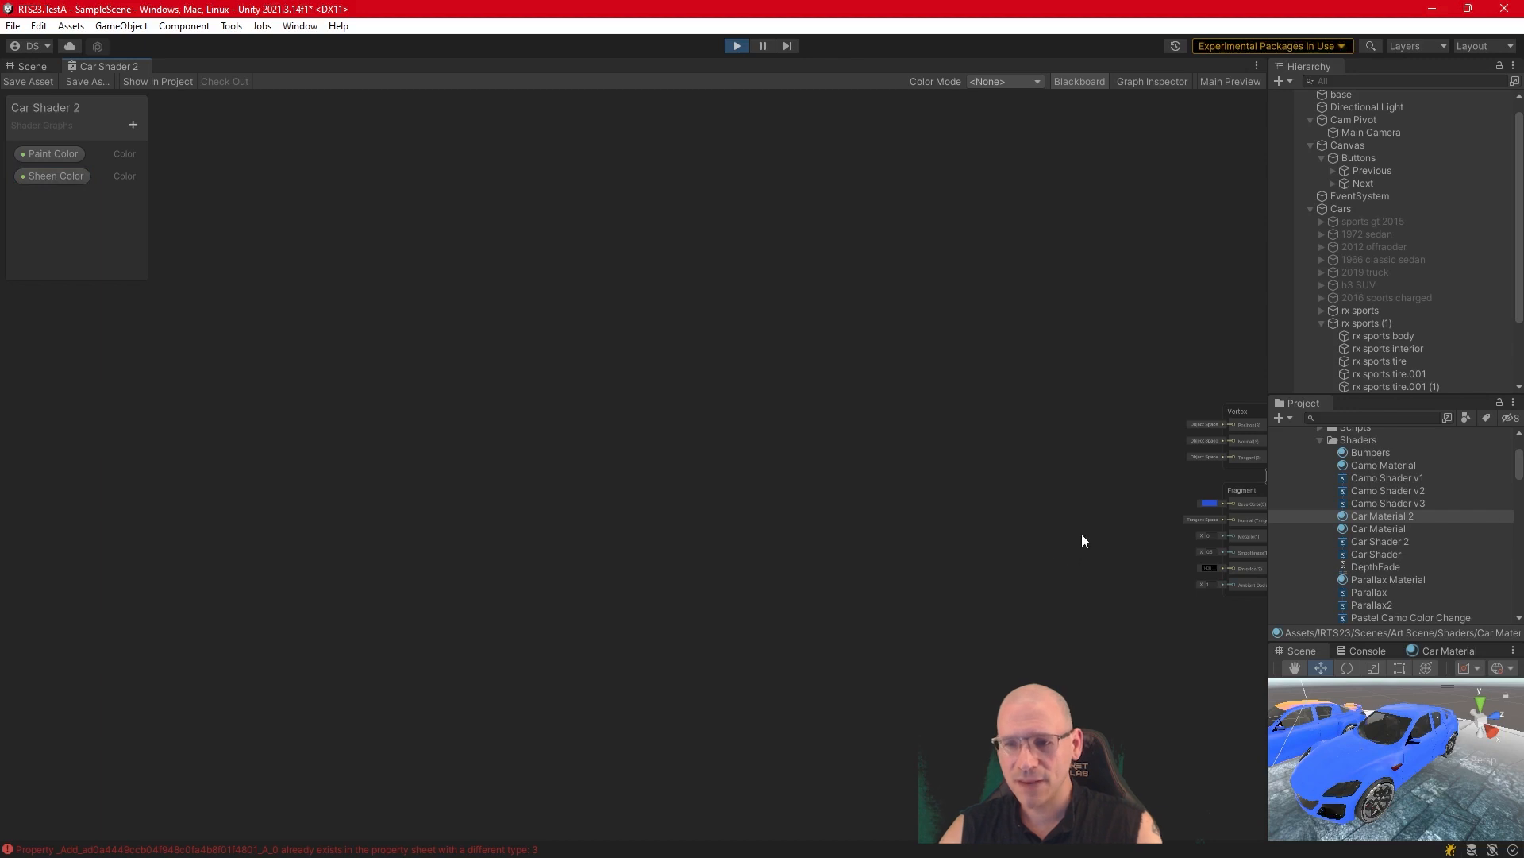
scroll(1064, 492, "up", 5)
scroll(1064, 489, "up", 1)
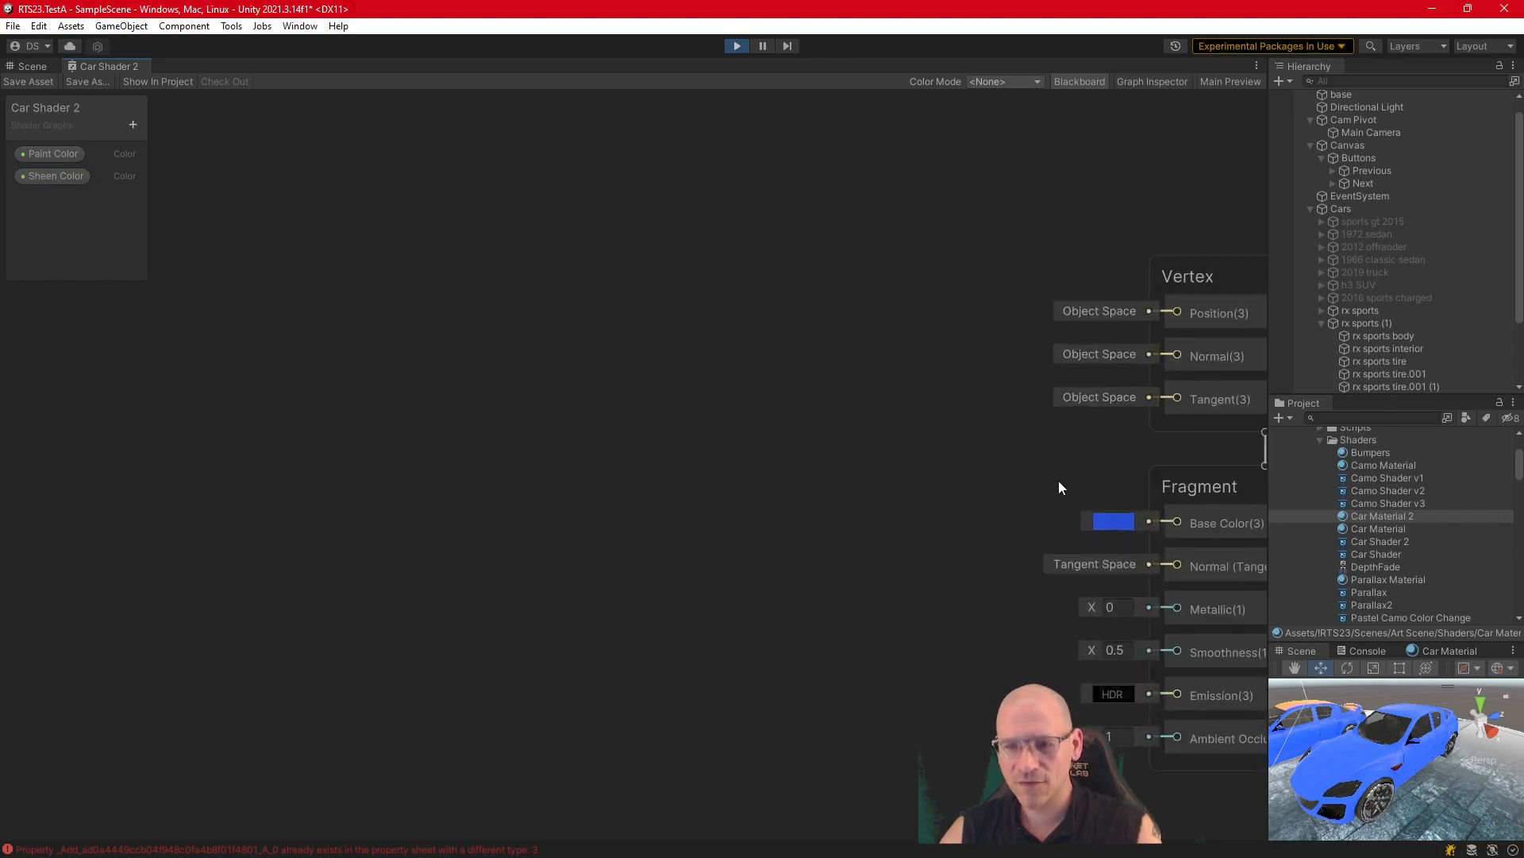
middle_click_drag(1059, 480, 904, 442)
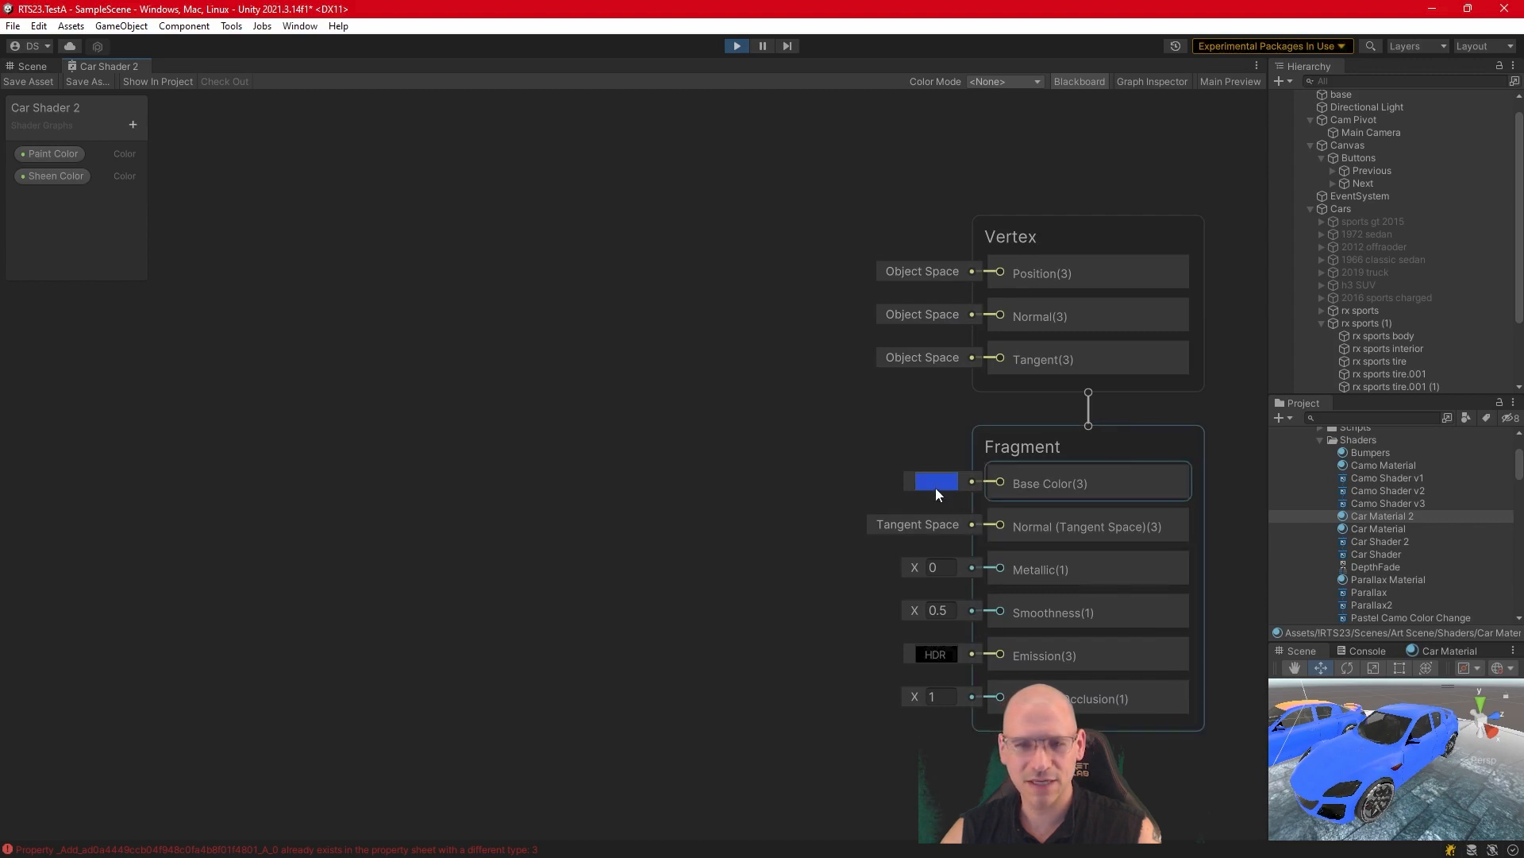
left_click(935, 487)
left_click(1076, 550)
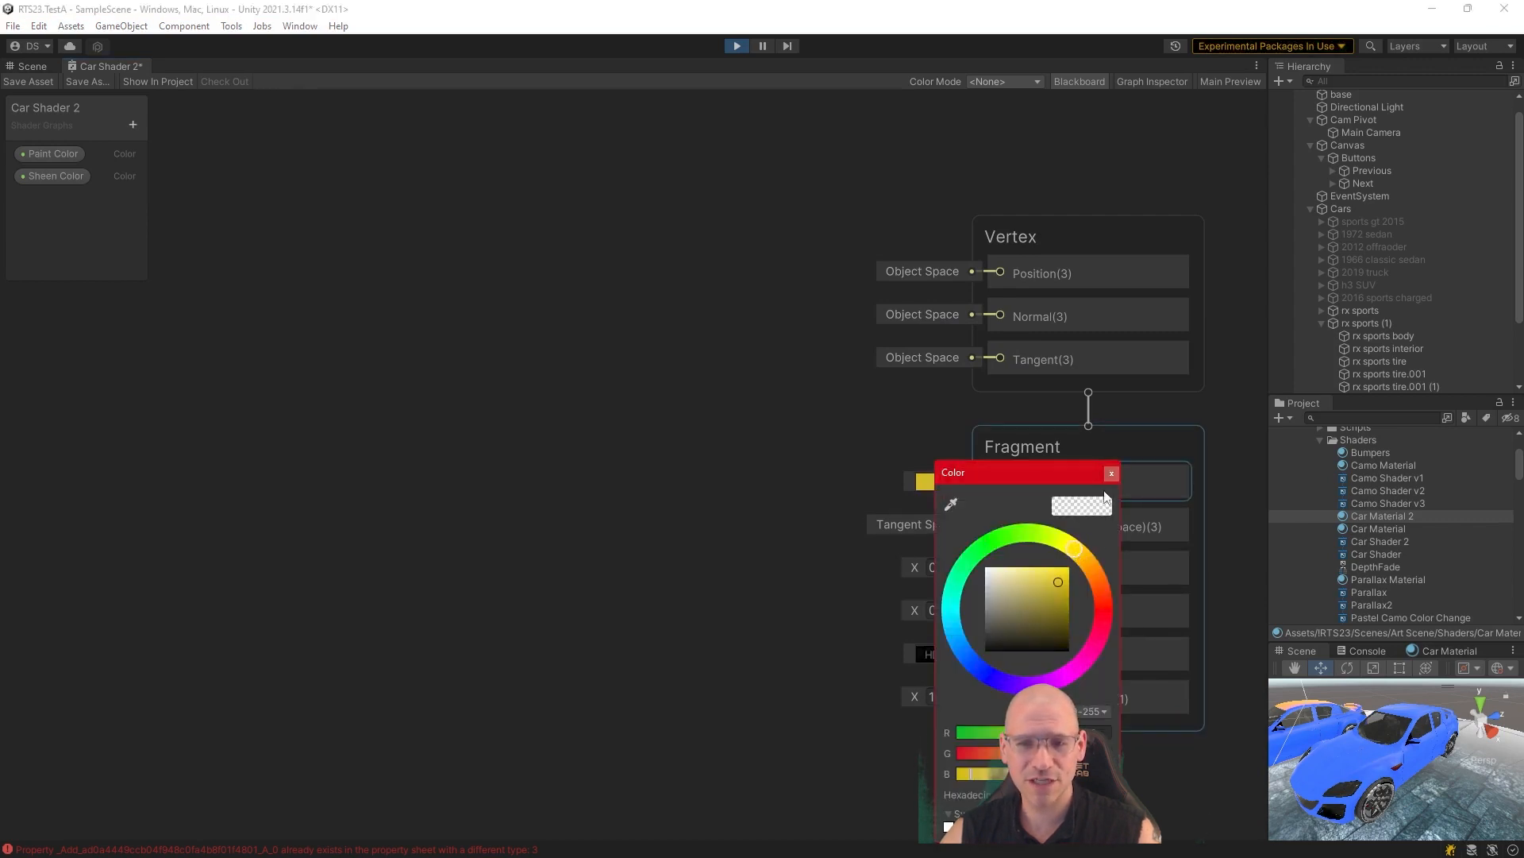
left_click(1111, 474)
left_click(24, 82)
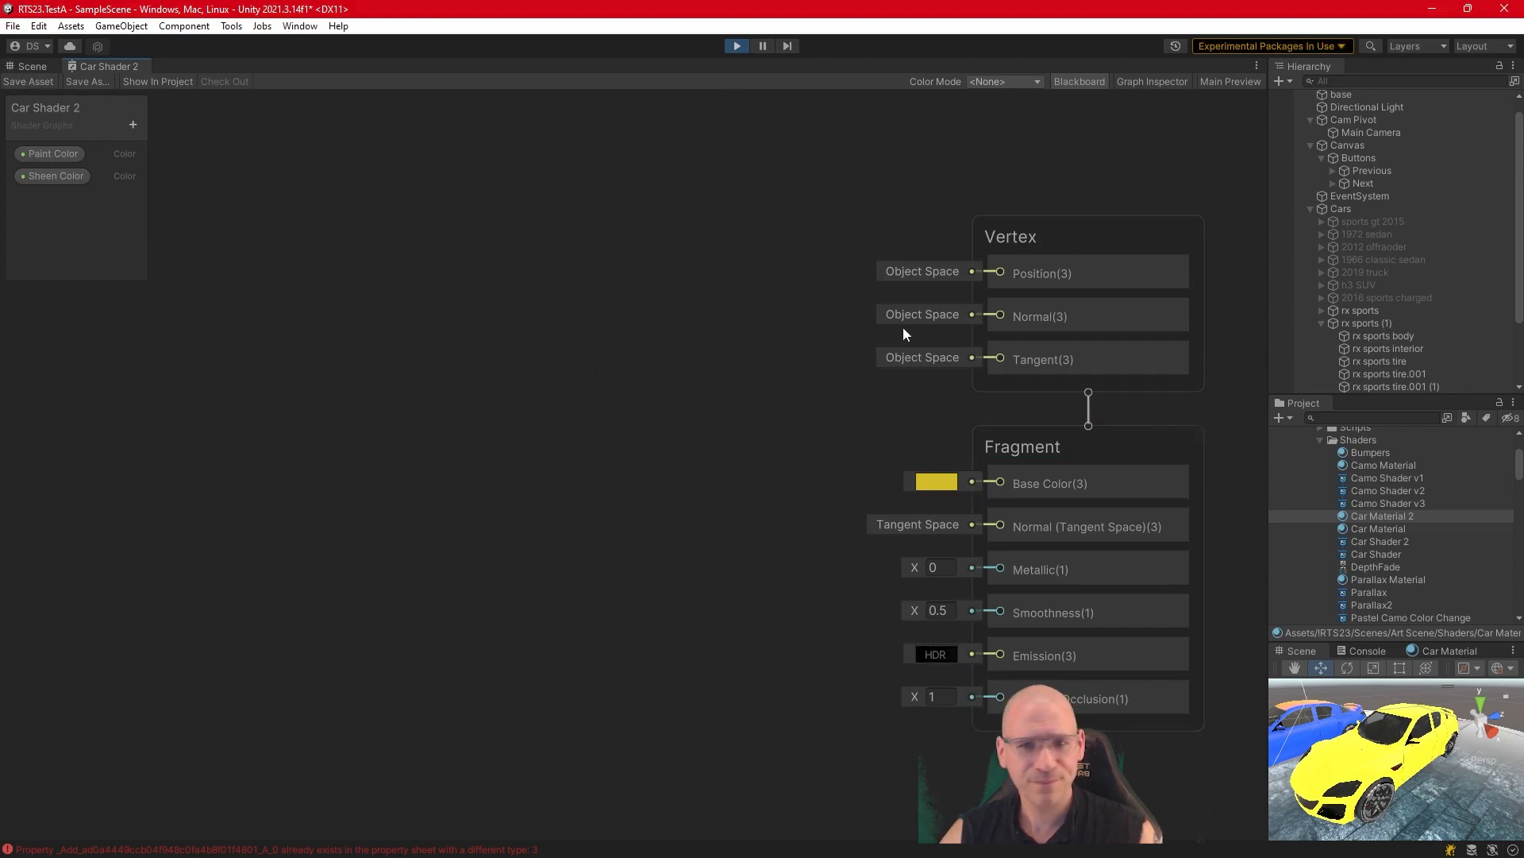
Create a Fresnel Effect node feeding the fragment's Base Color and place it at the far end of the graph.
left_click_drag(999, 482, 157, 483)
type("fresn")
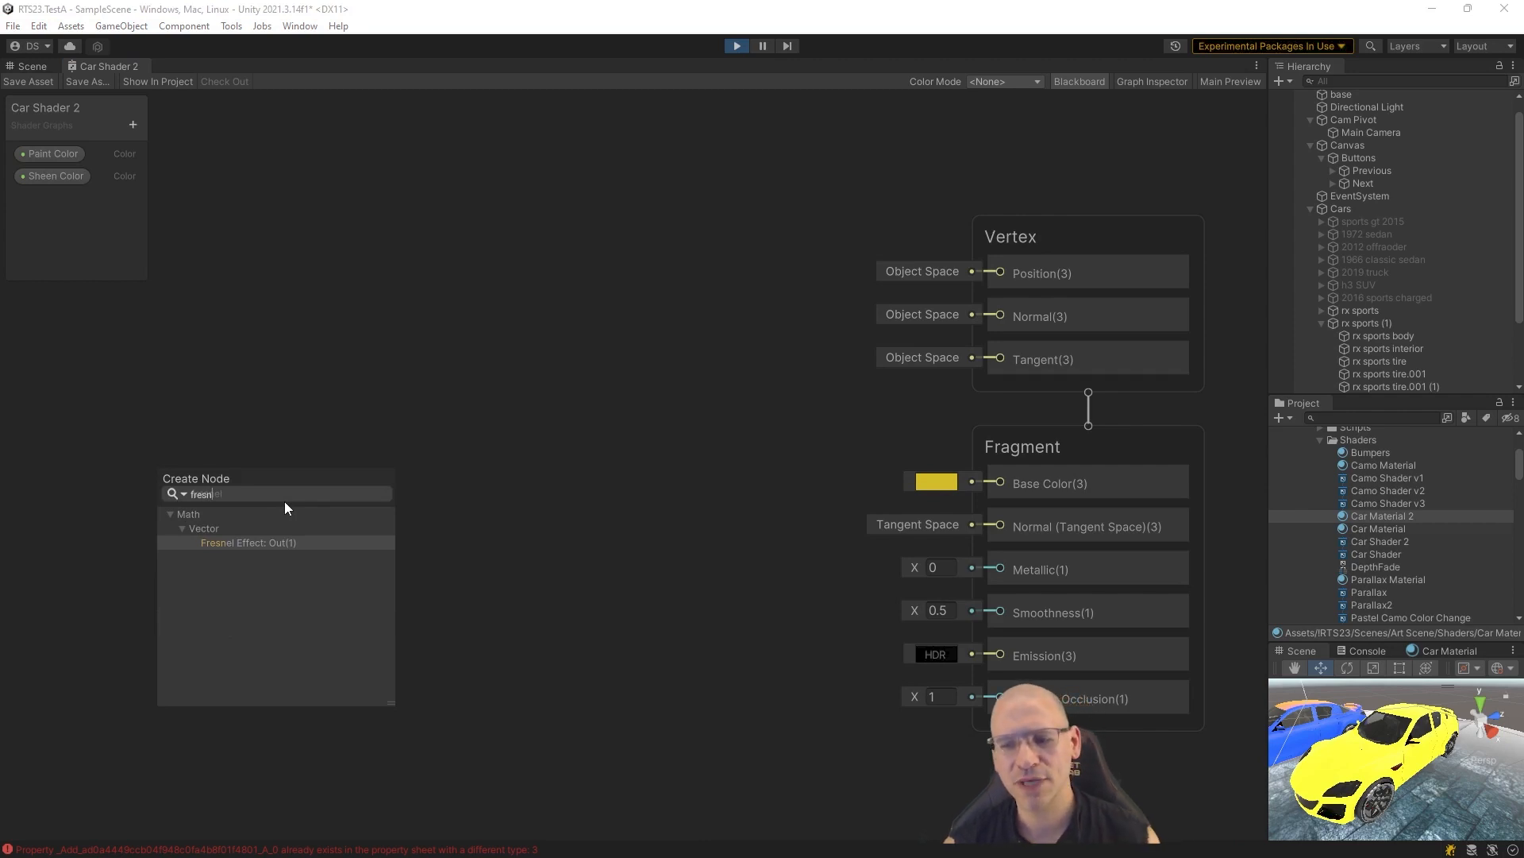
key("Return")
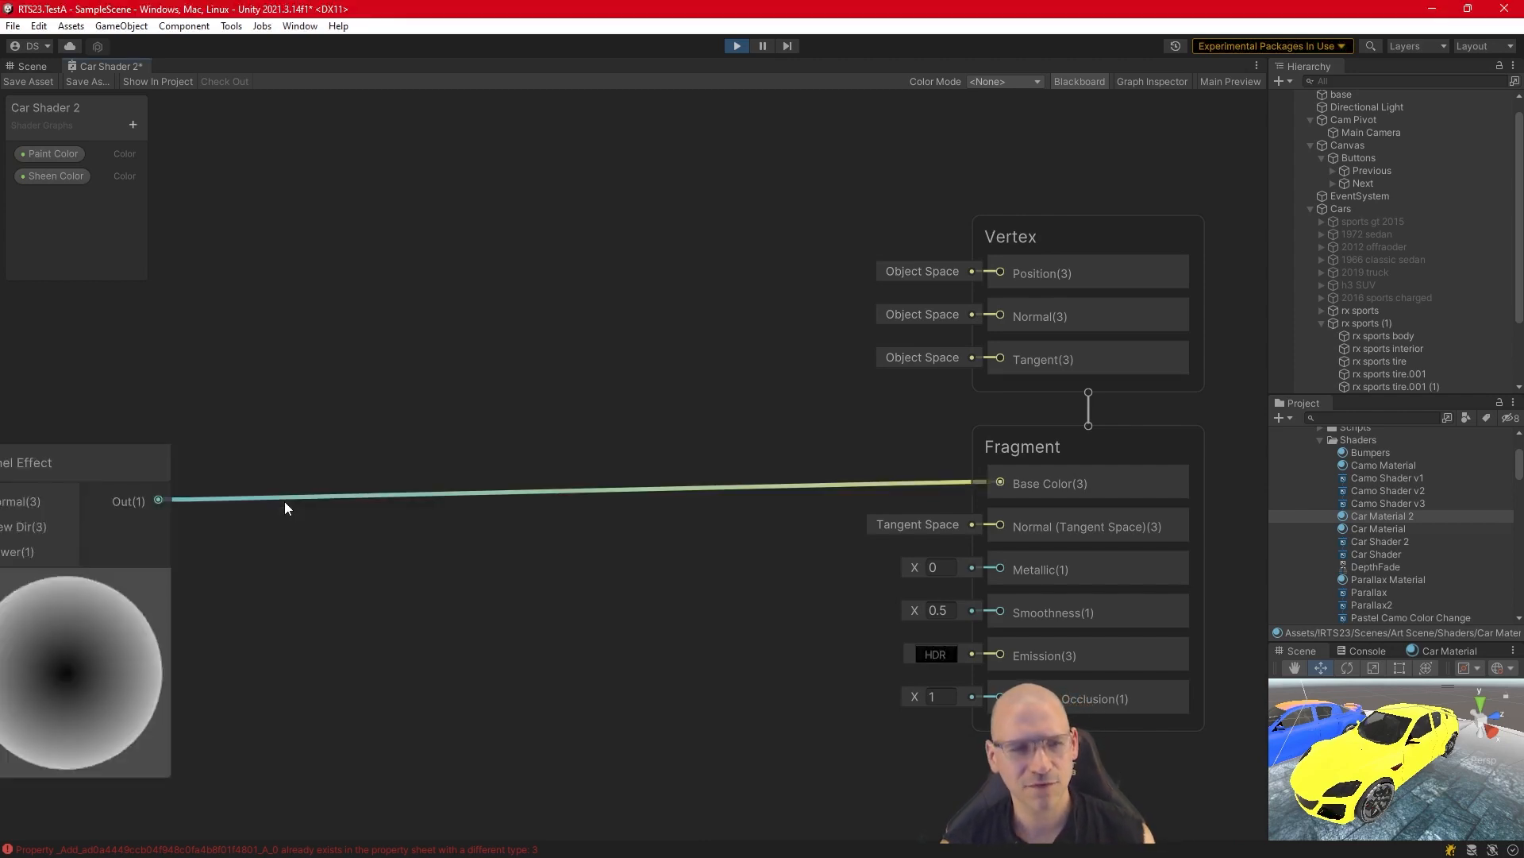
left_click_drag(98, 462, 256, 397)
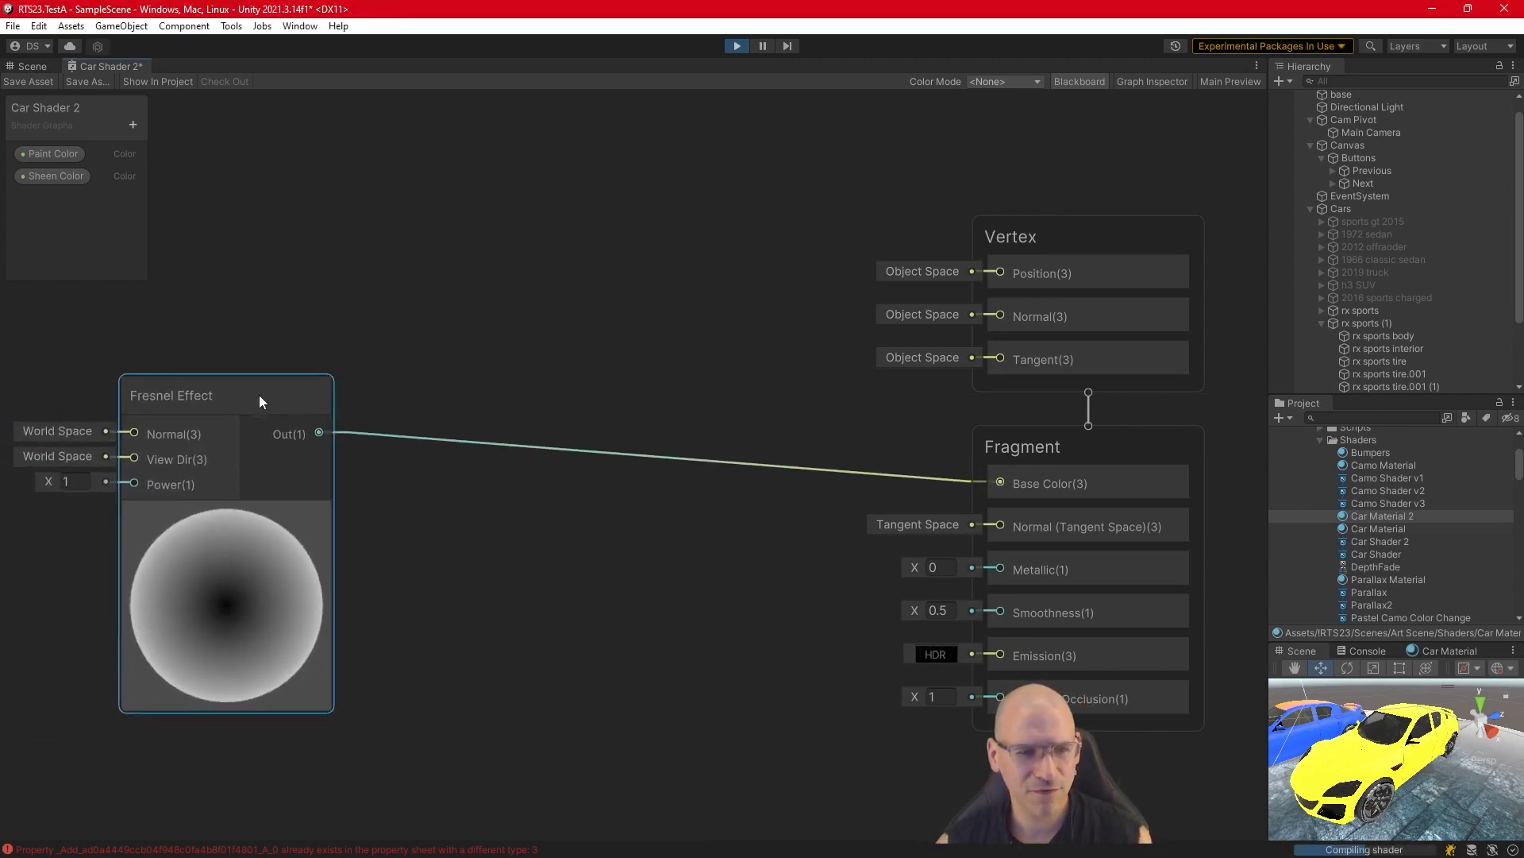
Set the Fresnel Effect's power to about 4.93, save the shader and inspect the effect on the car in the scene.
left_click_drag(42, 483, 145, 521)
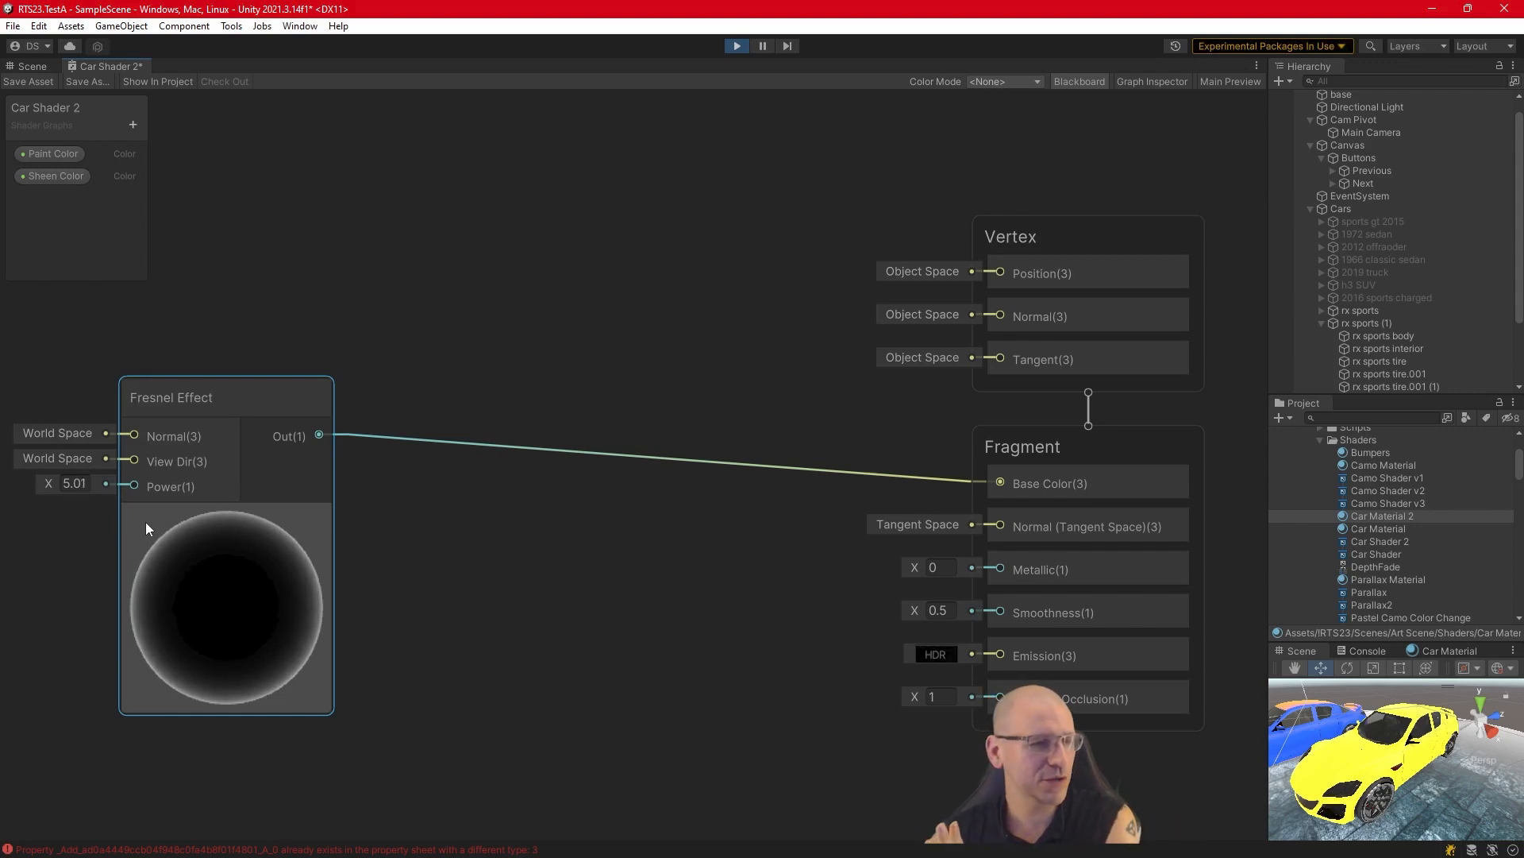
left_click_drag(145, 522, 145, 524)
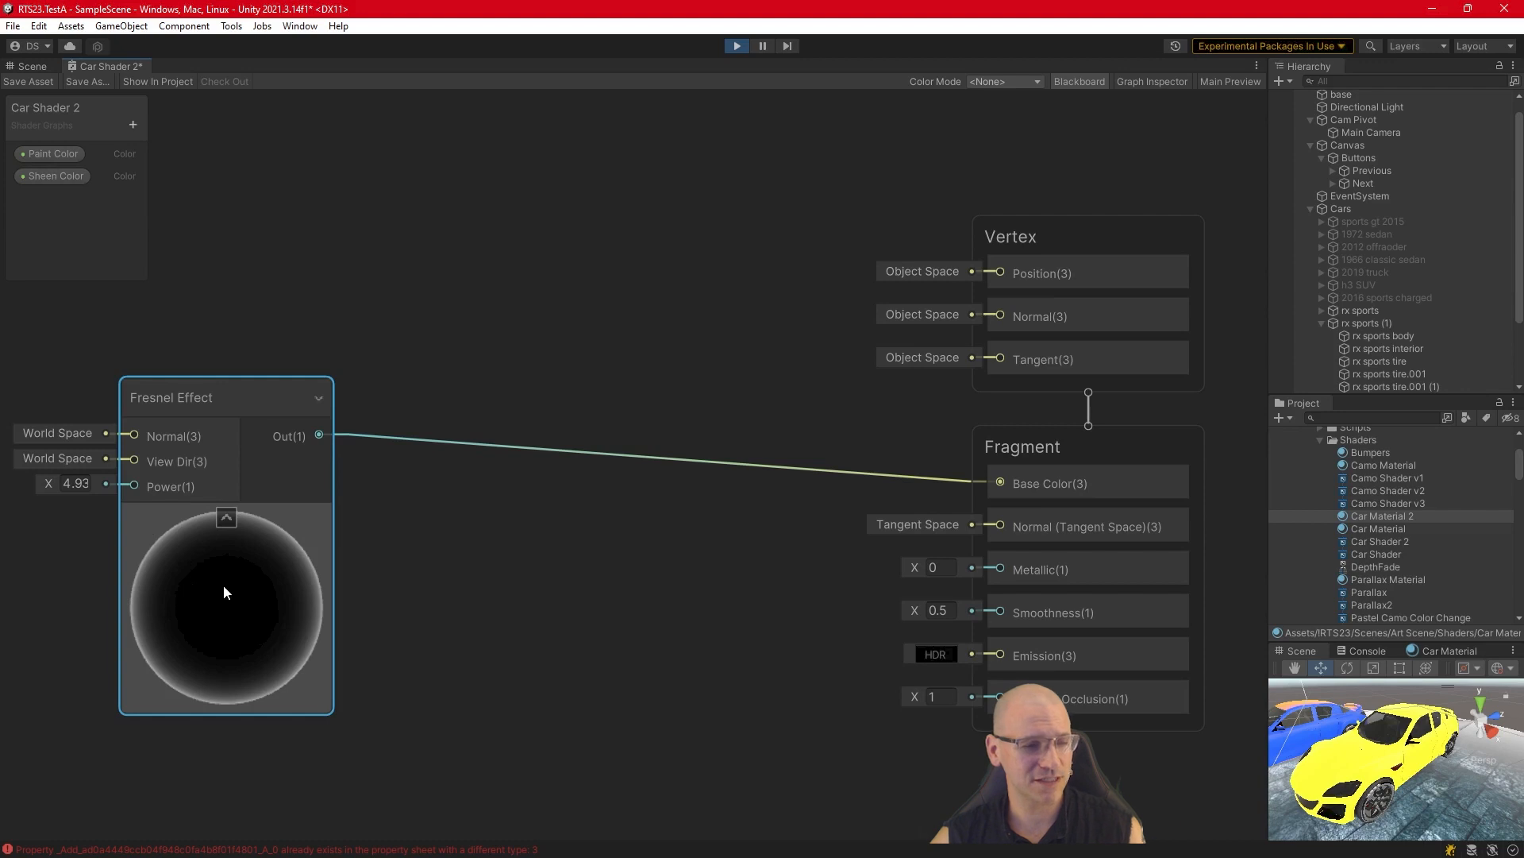
left_click(32, 81)
left_click(34, 67)
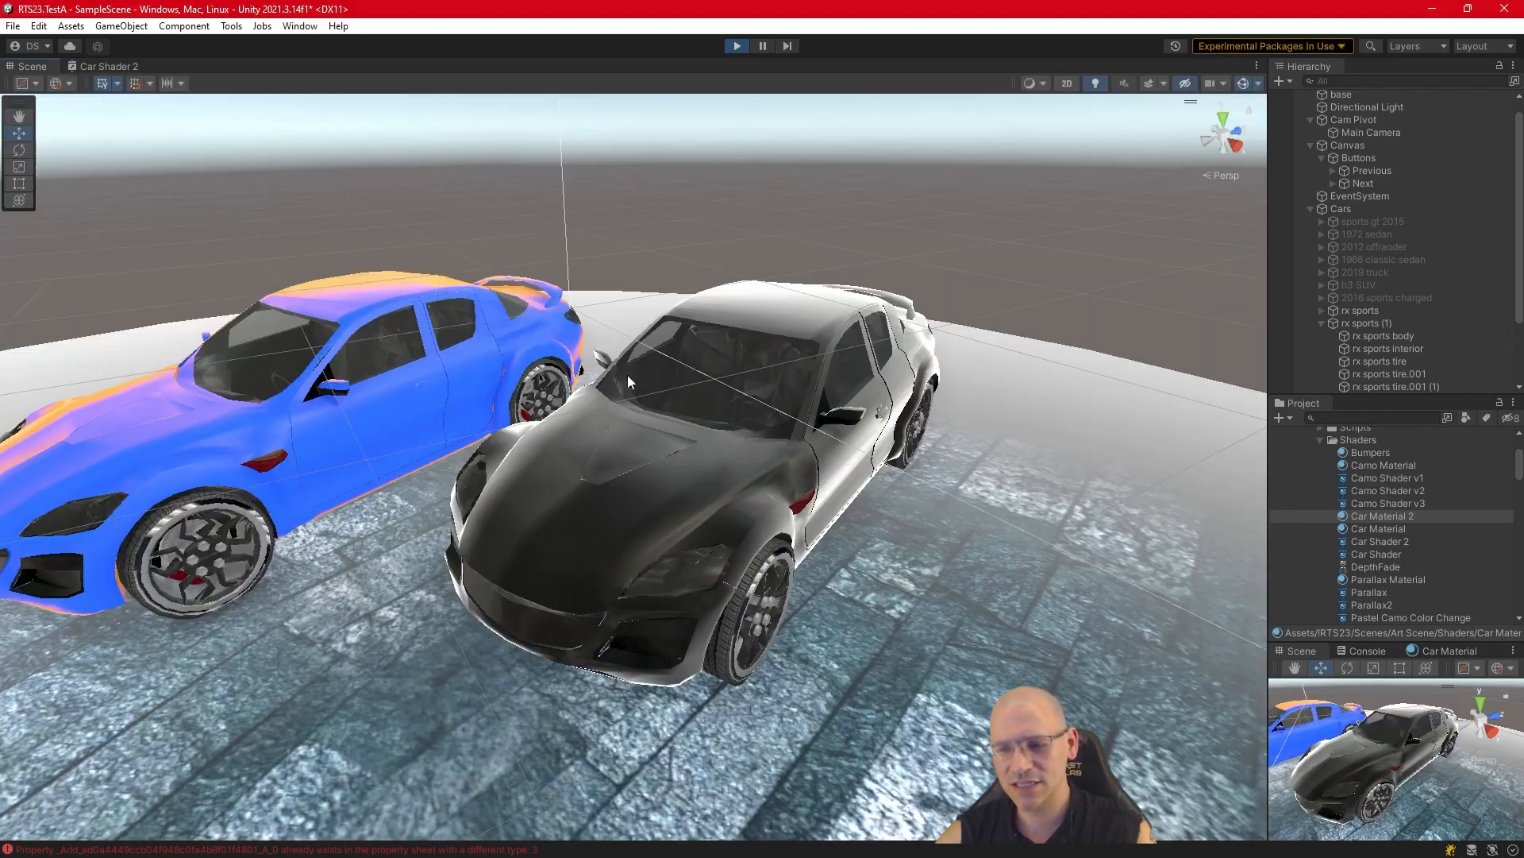
left_click_drag(816, 490, 702, 484, "alt")
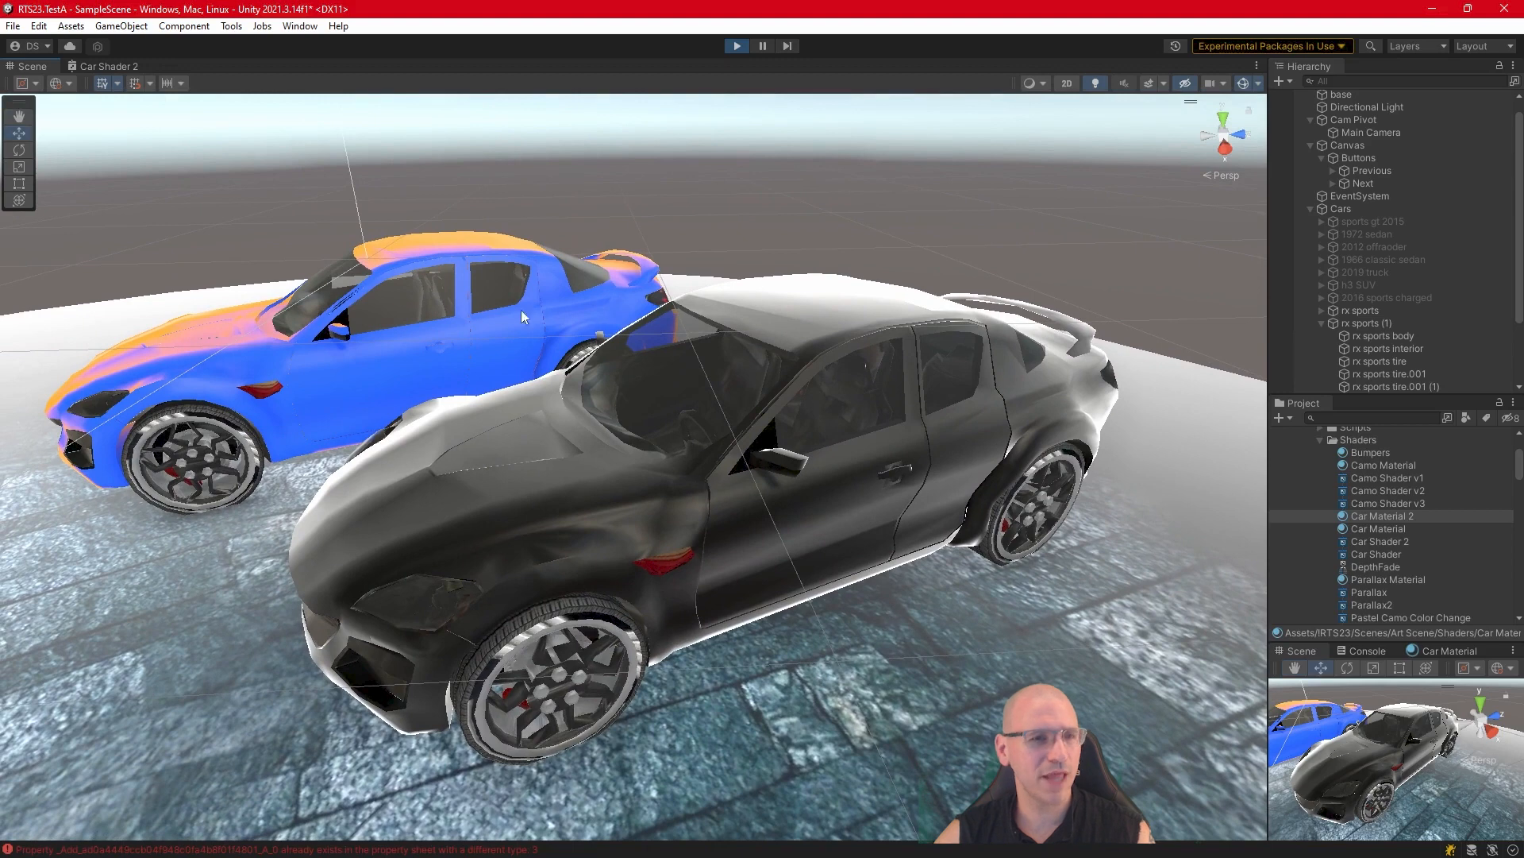
Place the Sheen Color property in the Car Shader 2 graph, just above the Fresnel Effect node.
left_click(128, 68)
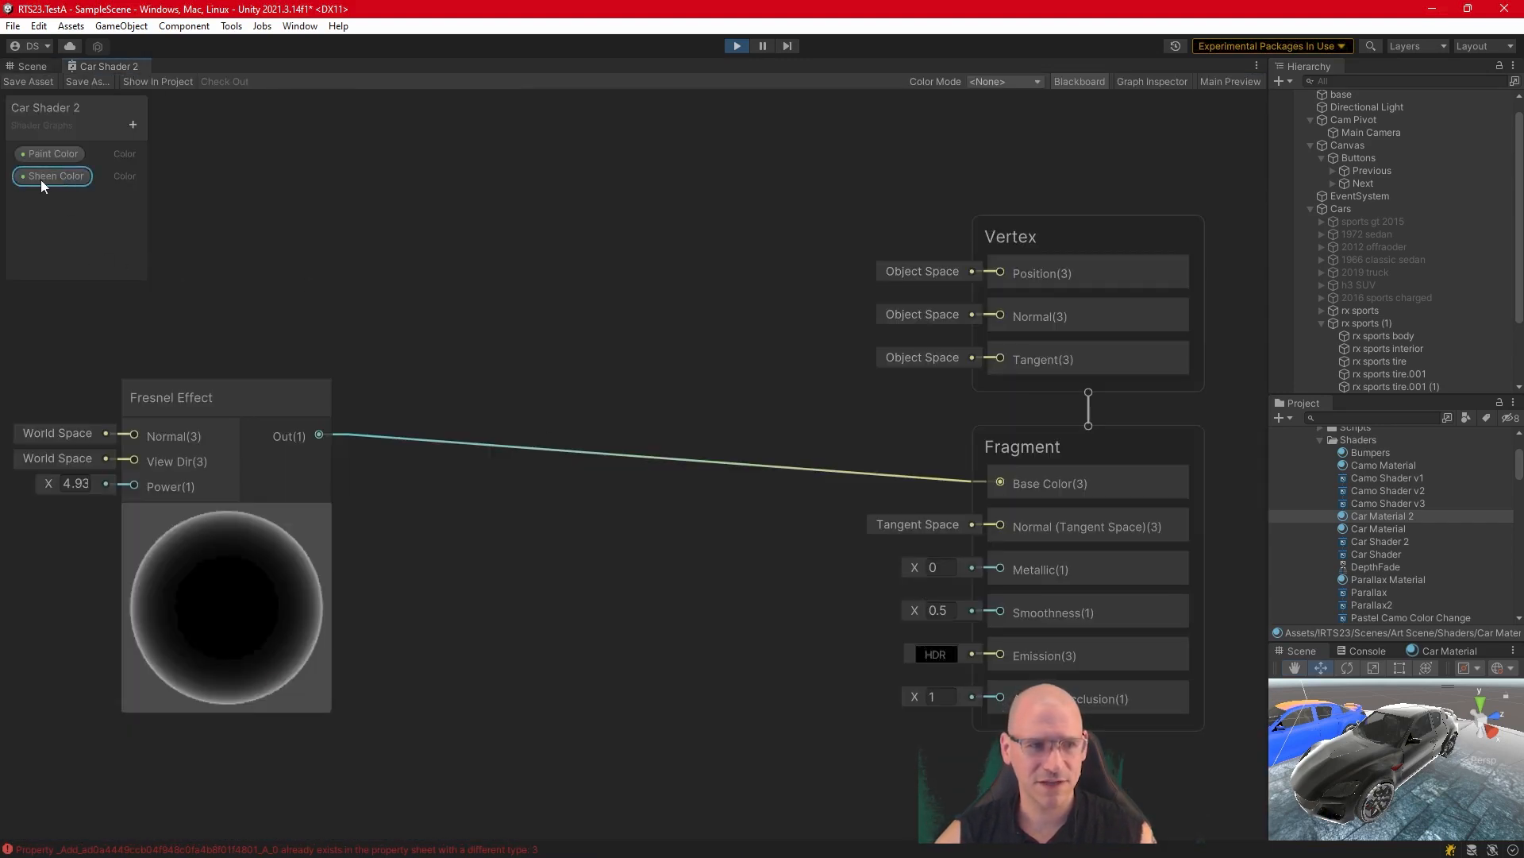
left_click_drag(295, 277, 337, 287)
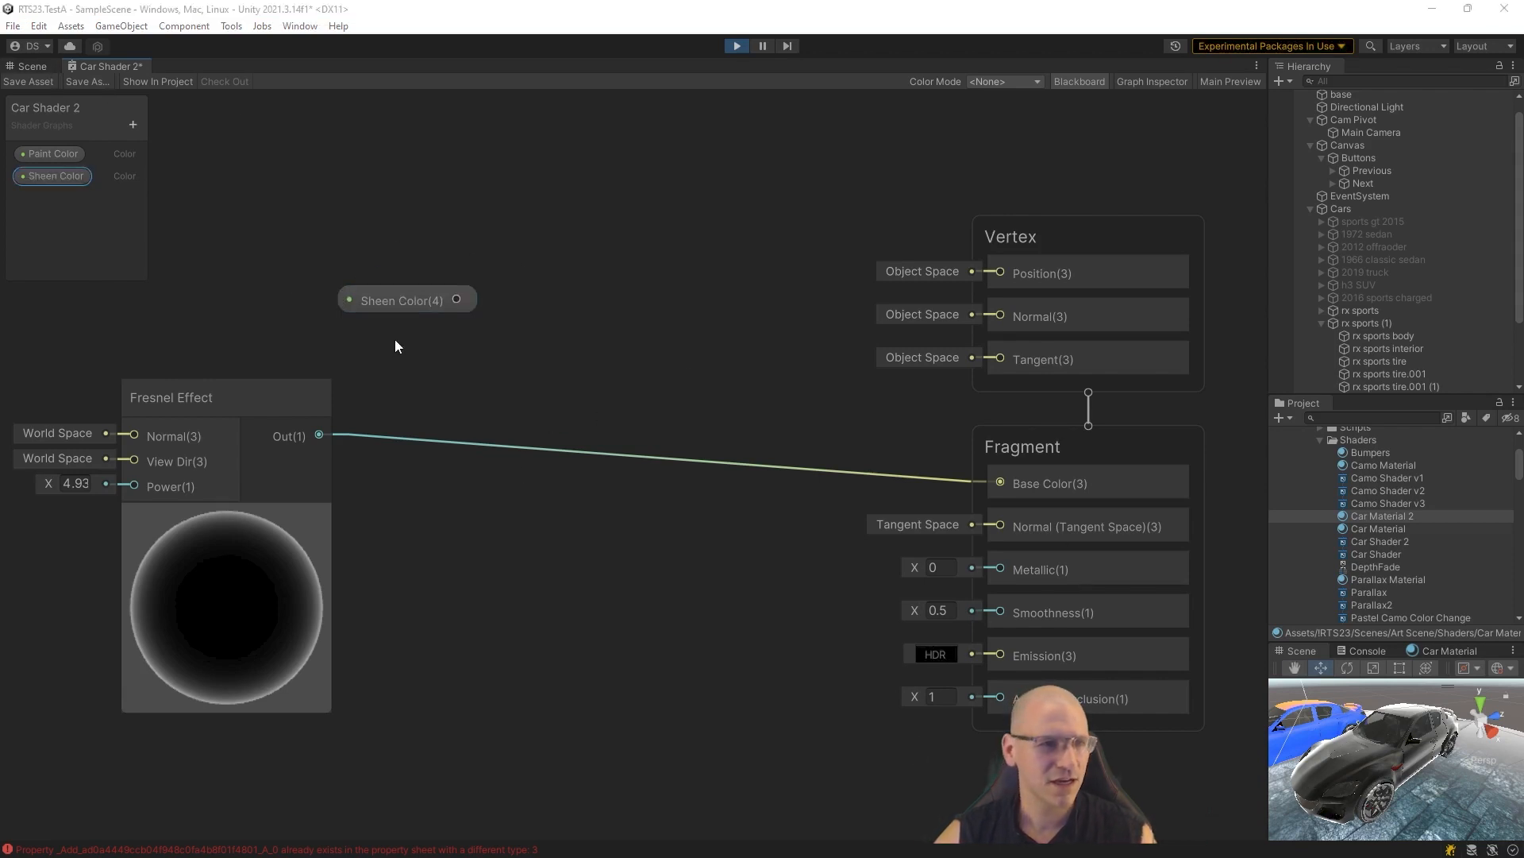
left_click_drag(409, 300, 264, 291)
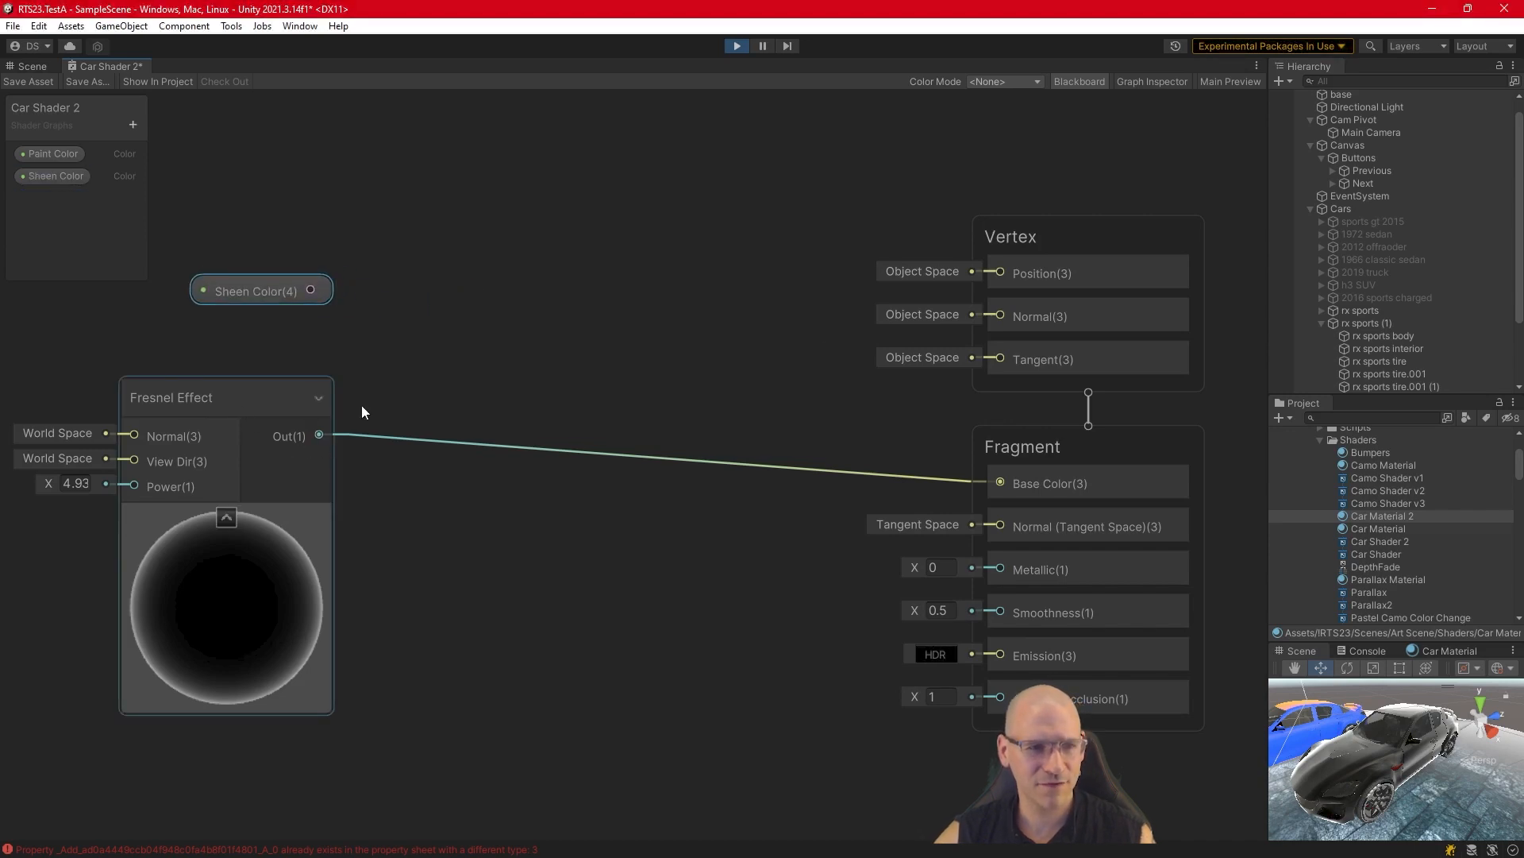
Create a Multiply node with the Fresnel Effect output feeding input B and Sheen Color feeding input A.
left_click_drag(320, 434, 424, 361)
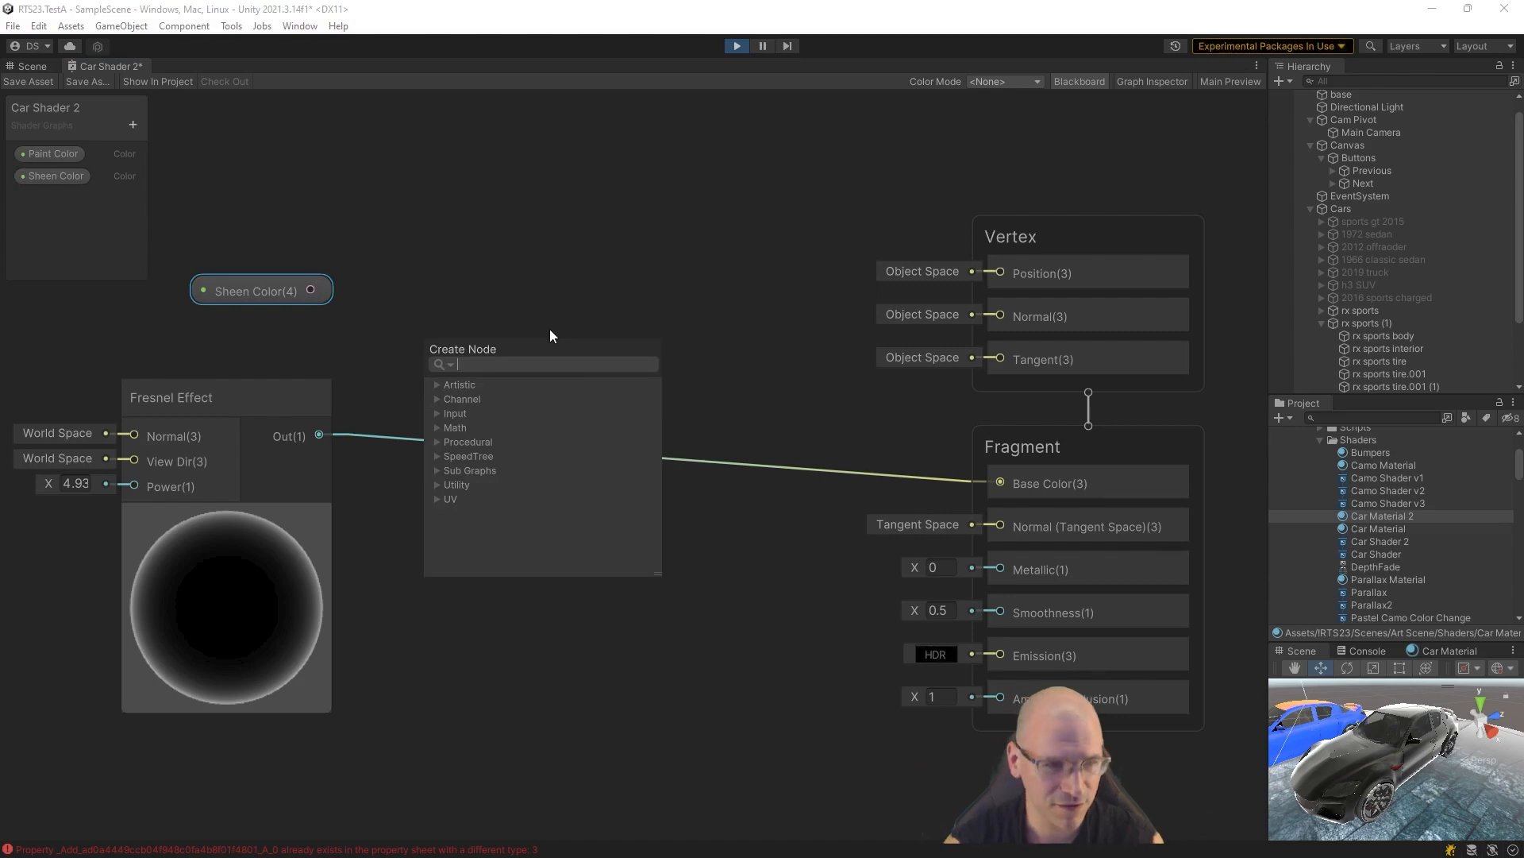
type("mu")
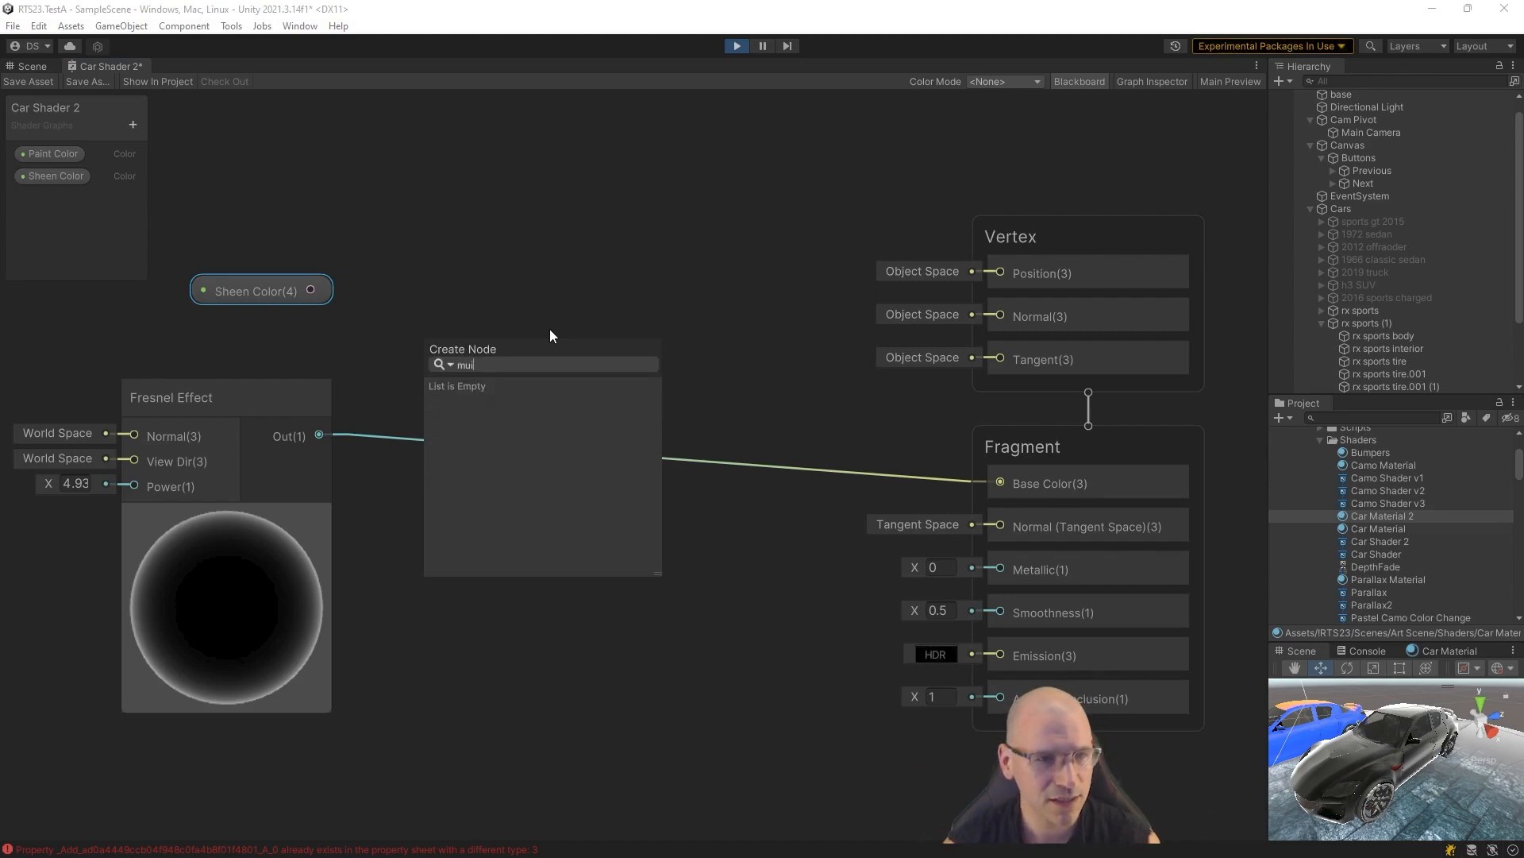
key("Down")
key("Return")
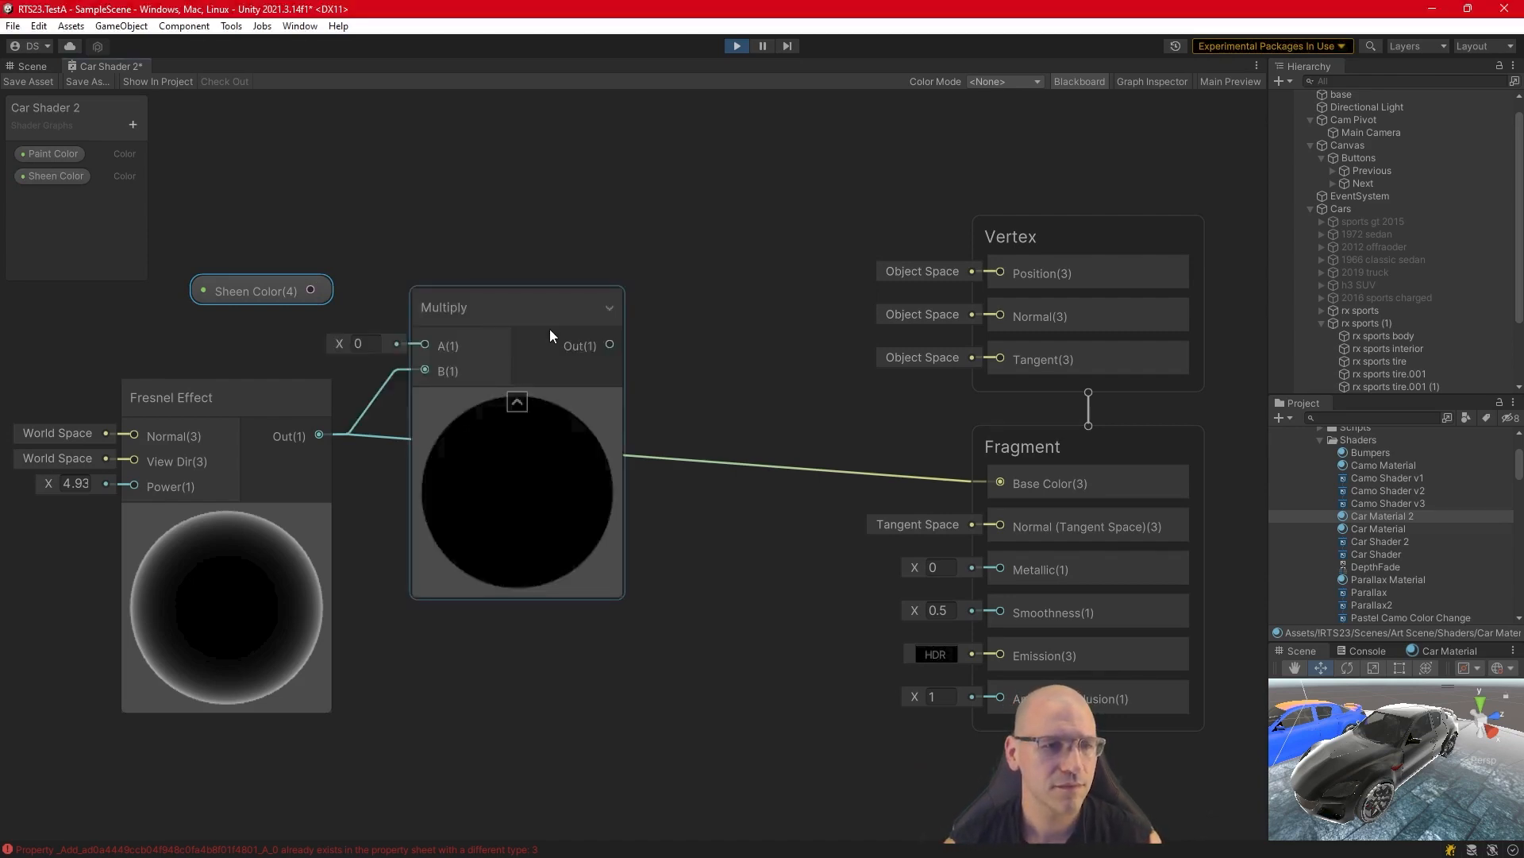
left_click_drag(435, 342, 402, 322)
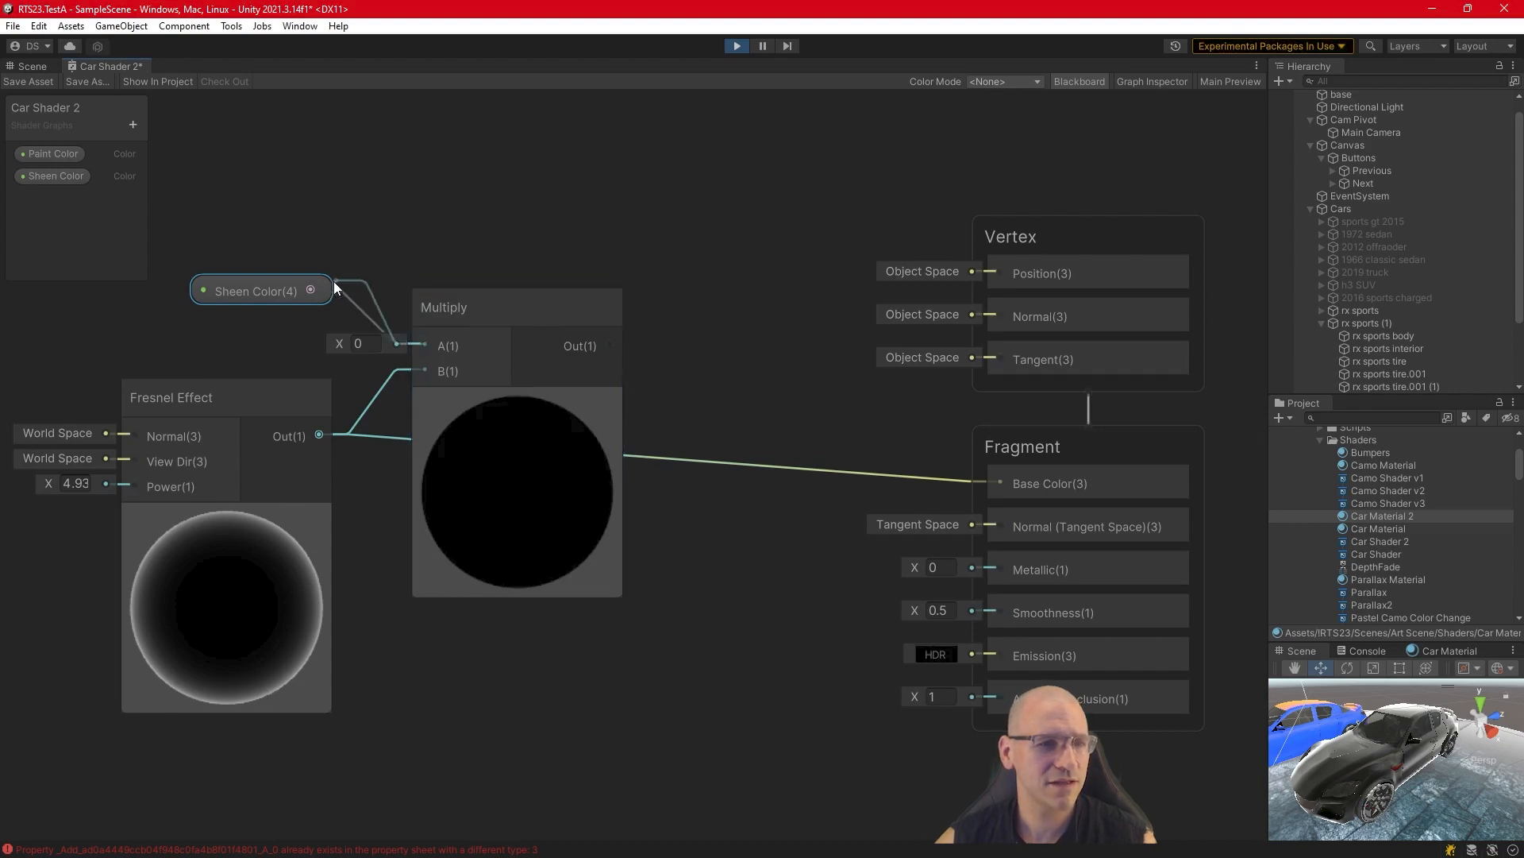
left_click_drag(312, 293, 311, 290)
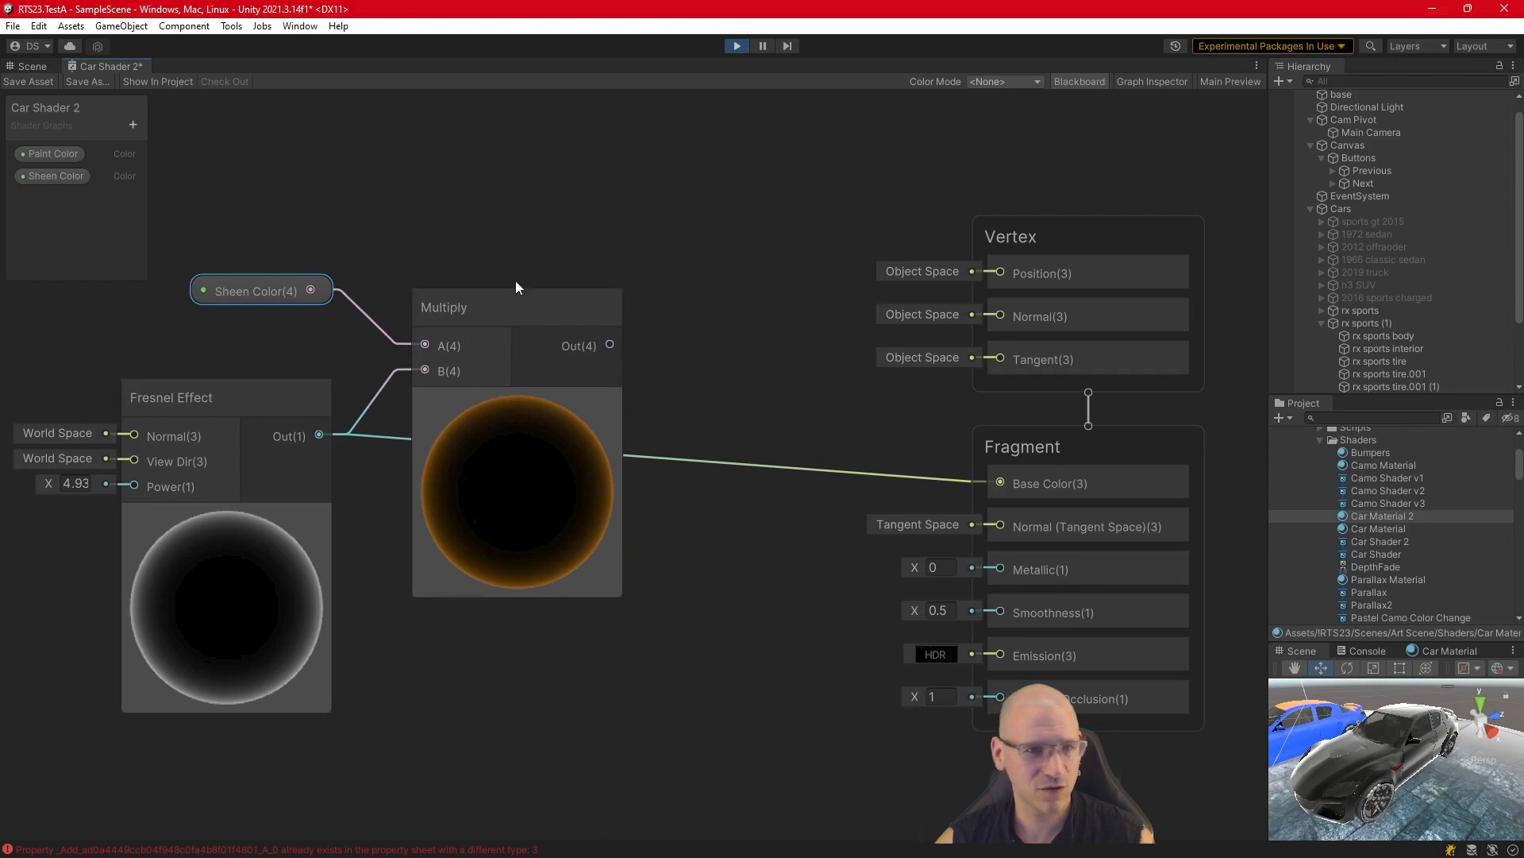
Connect the Multiply output to the fragment's Base Color, save the shader and view the car in the scene.
left_click_drag(609, 344, 999, 482)
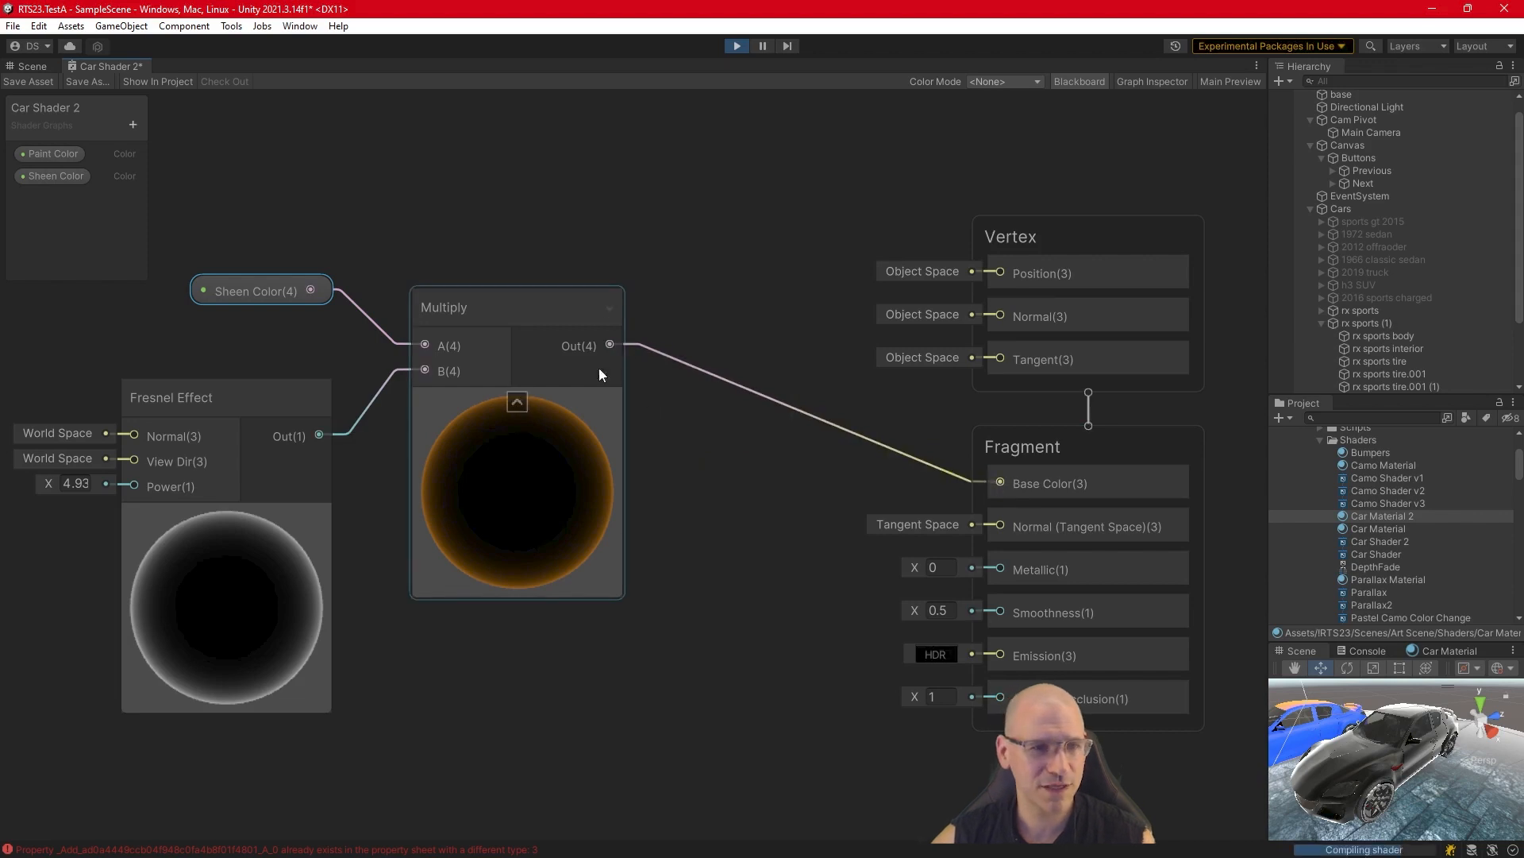
left_click(27, 67)
right_click_drag(865, 456, 1008, 565)
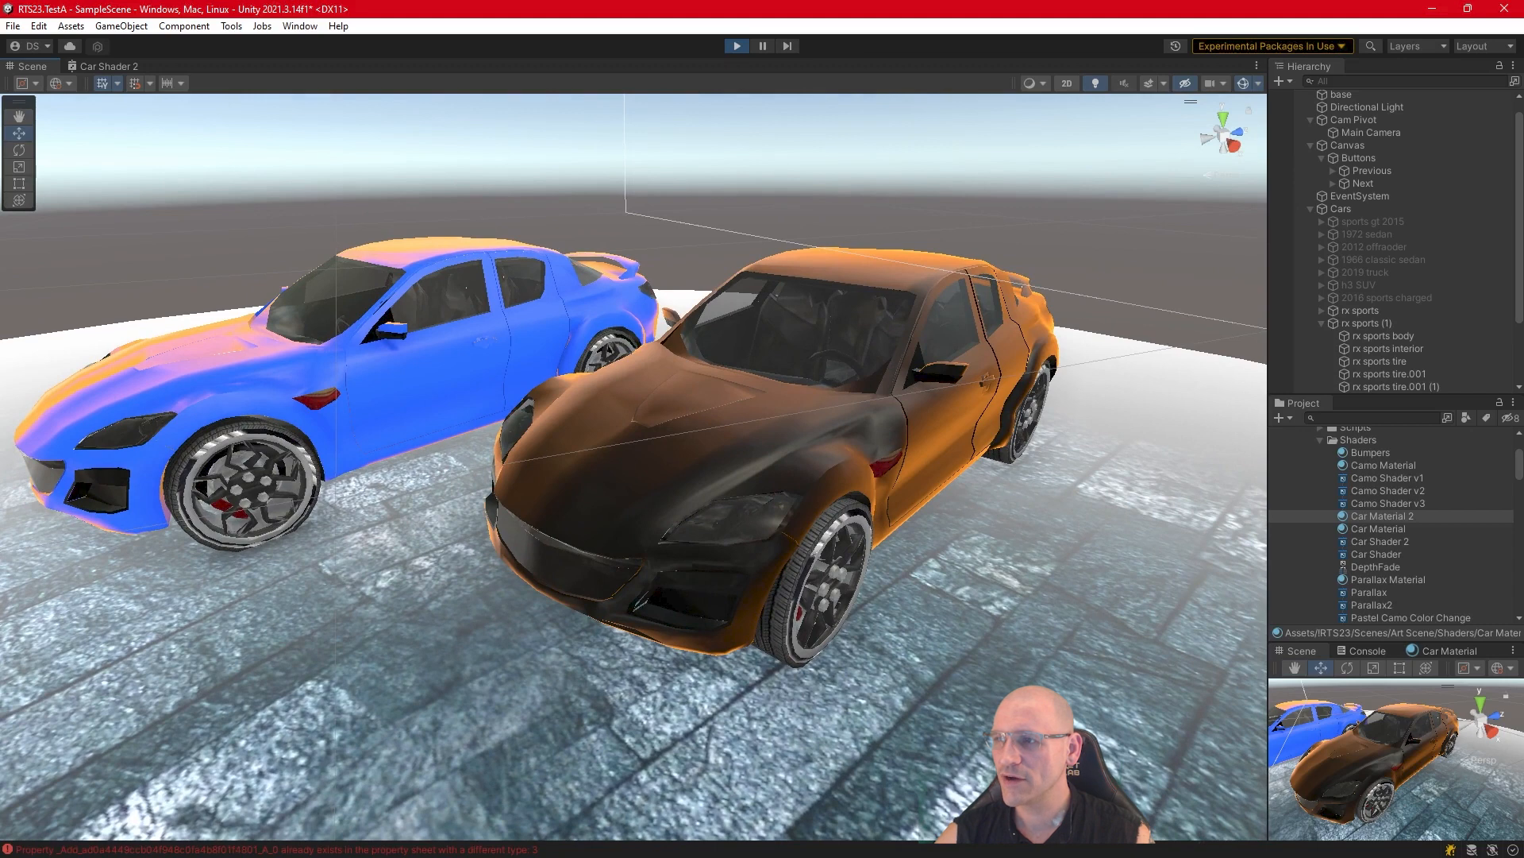
Inspect the Sheen Color of Car Material 2 in its properties window and colour picker, and move the window out of the way.
left_click_drag(357, 856, 1021, 544)
left_click(1122, 645)
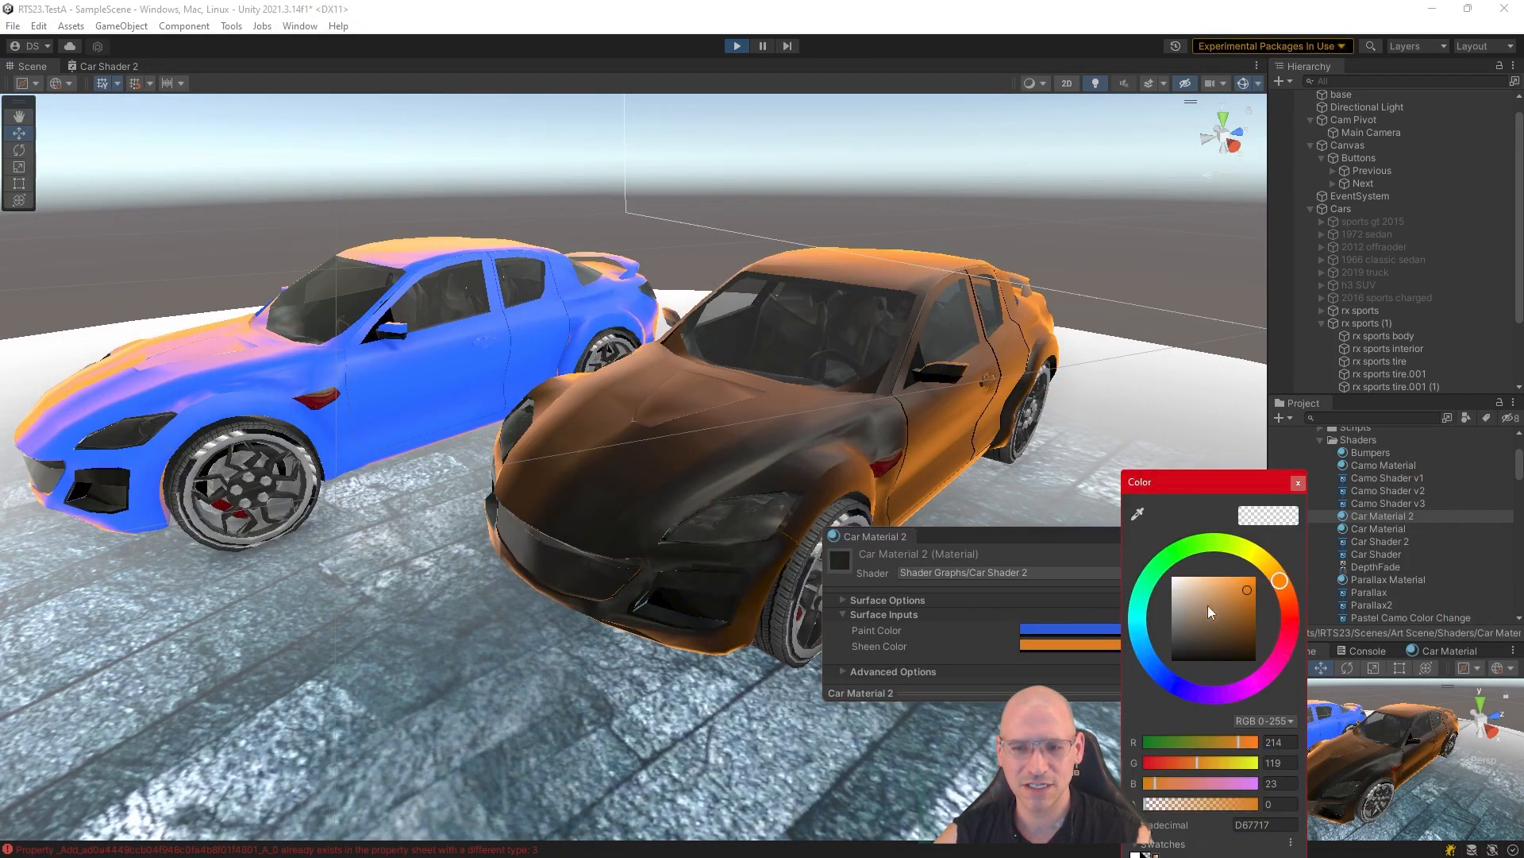
mouse_move(1284, 594)
left_mouse_down()
mouse_move(1272, 561)
mouse_move(1178, 549)
mouse_move(1144, 584)
mouse_move(1280, 586)
mouse_move(1278, 655)
mouse_move(1268, 561)
mouse_move(1285, 629)
mouse_move(1280, 580)
left_mouse_up()
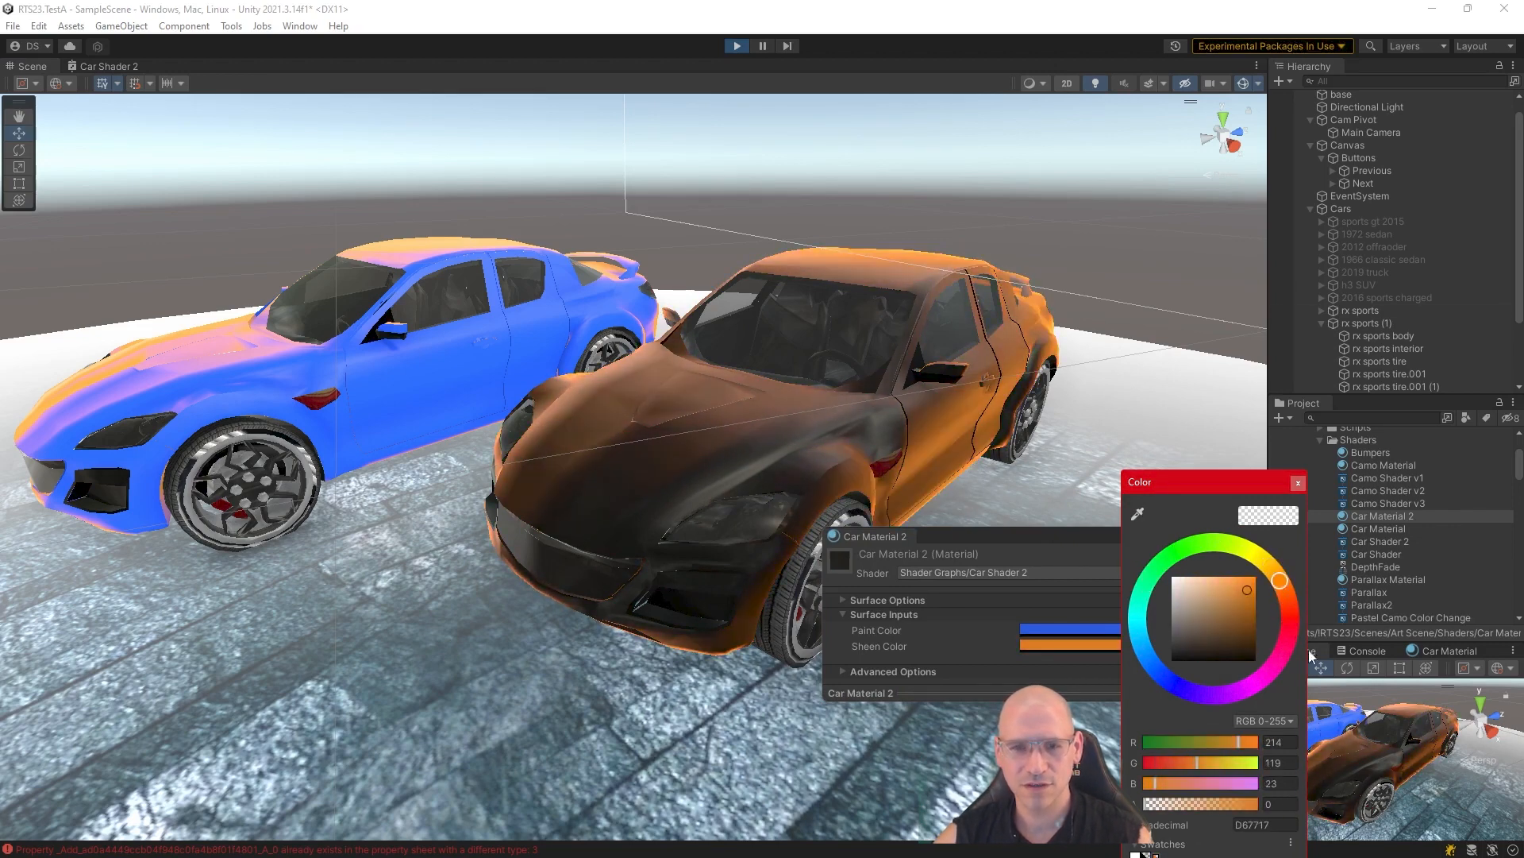
left_click(1298, 483)
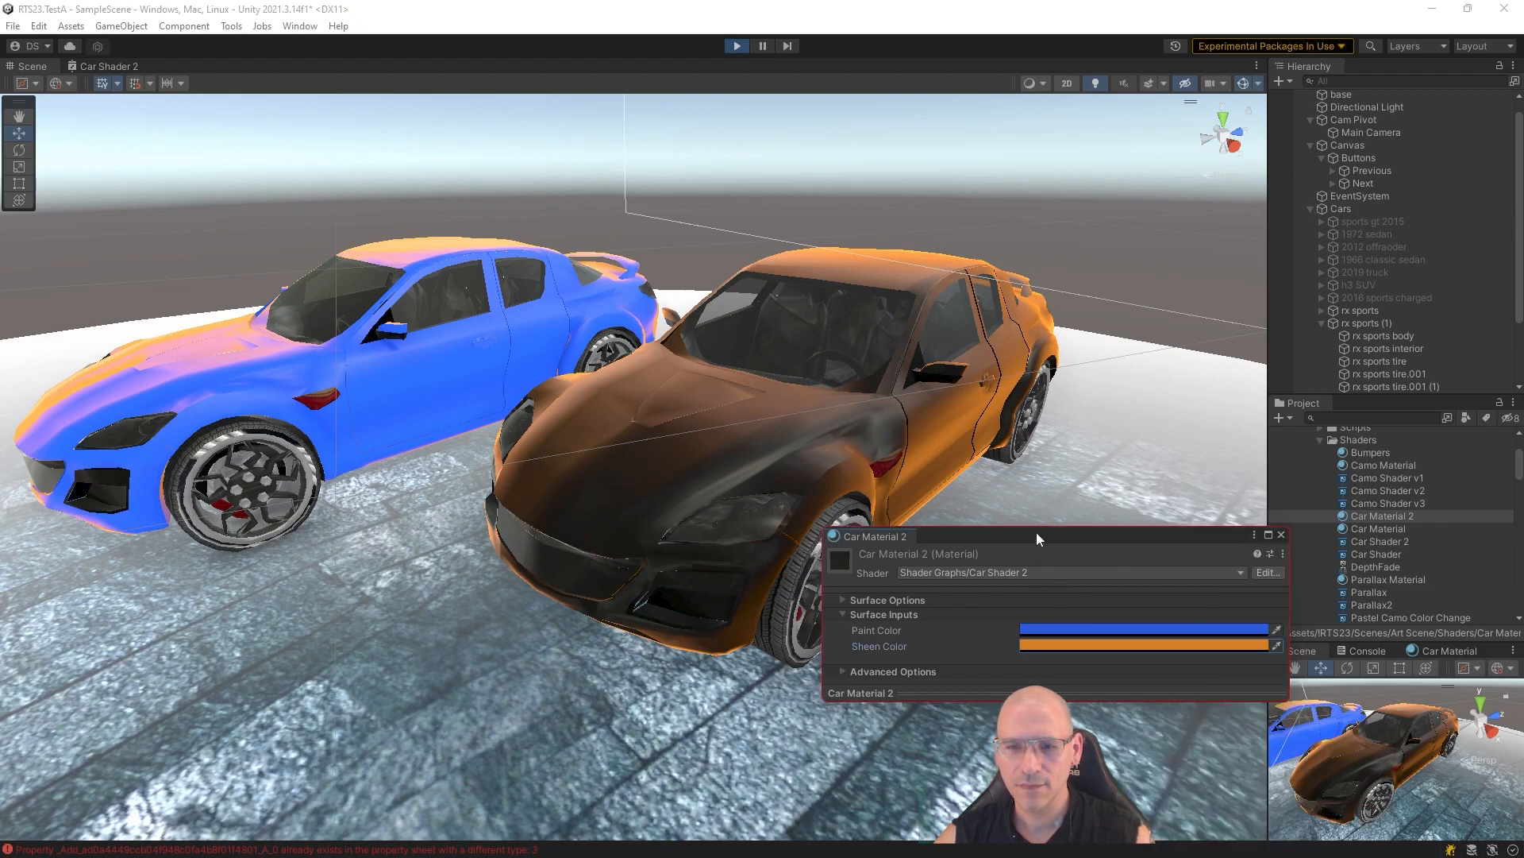
left_click_drag(1036, 532, 1523, 588)
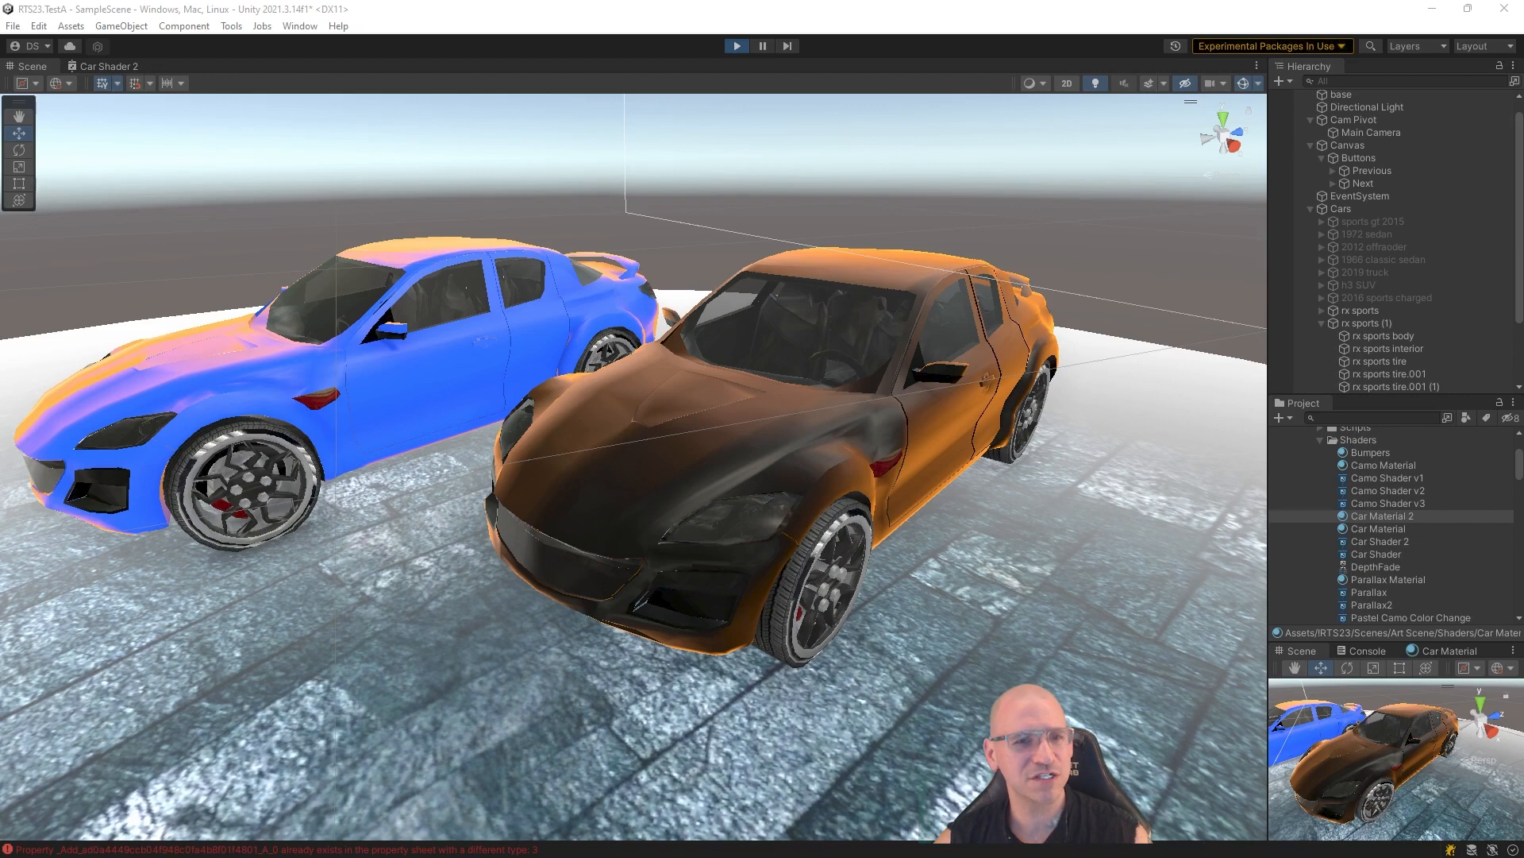
Place the Paint Color property in the Car Shader 2 graph and create an Add node with Paint Color feeding input B.
left_click(103, 67)
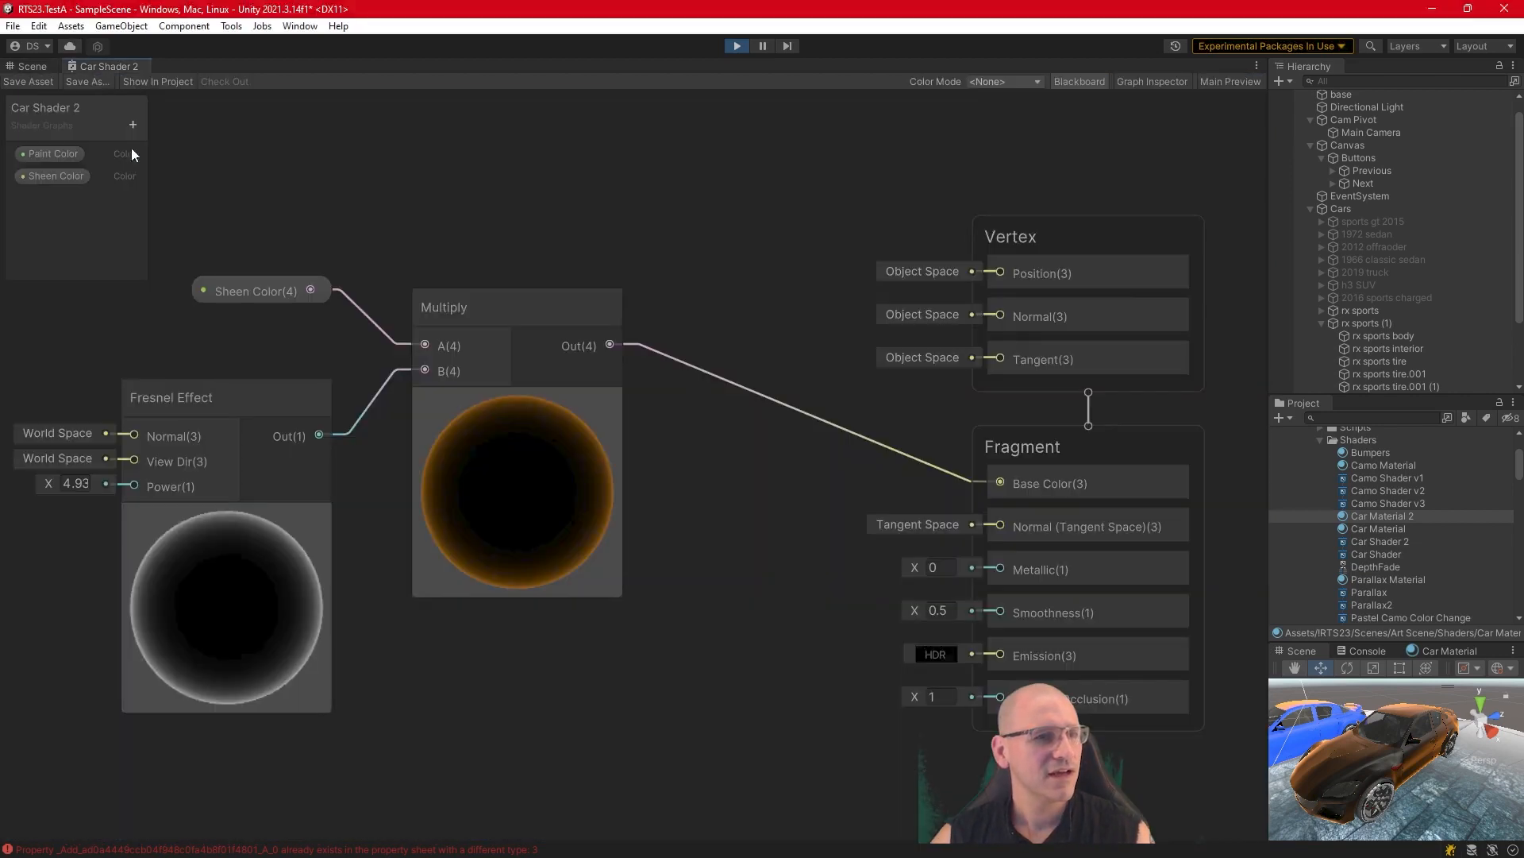
mouse_move(36, 158)
left_mouse_down()
mouse_move(401, 764)
mouse_move(231, 753)
mouse_move(227, 780)
left_mouse_up()
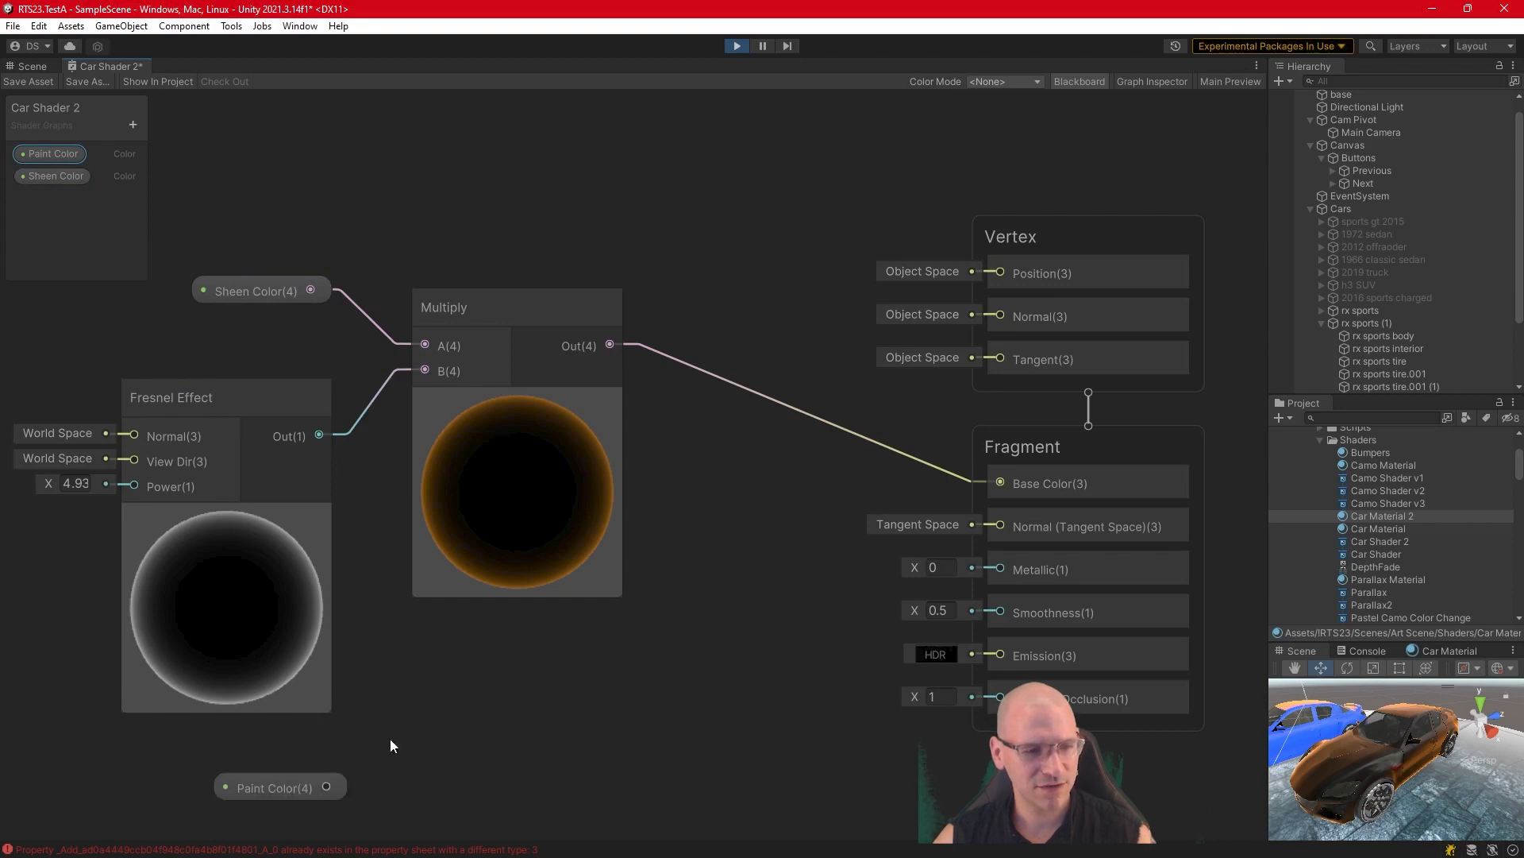
mouse_move(326, 786)
left_mouse_down()
mouse_move(613, 676)
mouse_move(599, 734)
left_mouse_up()
type("add")
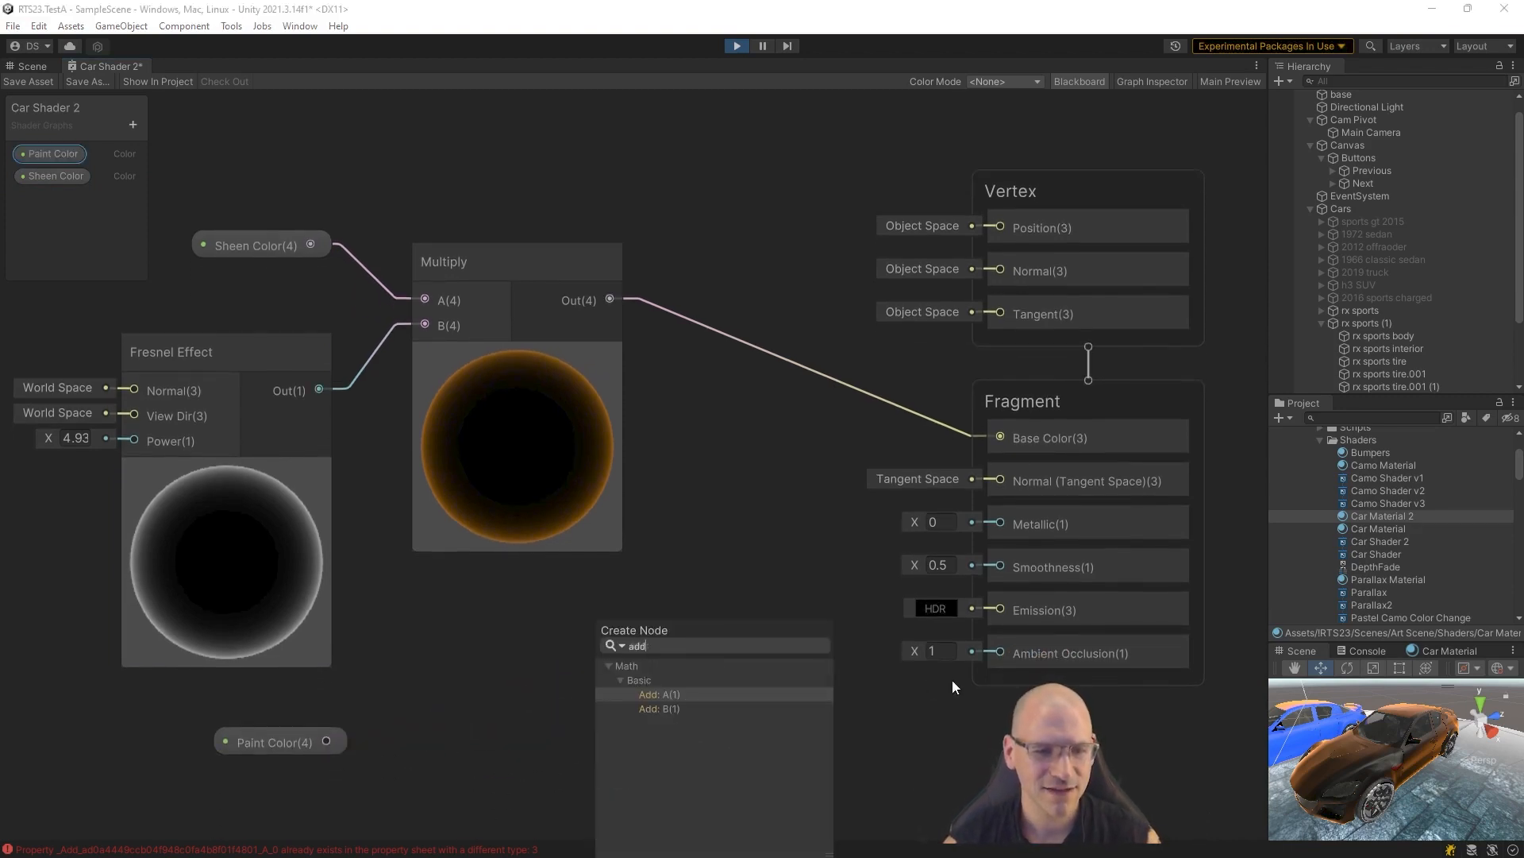
key("Down")
key("Return")
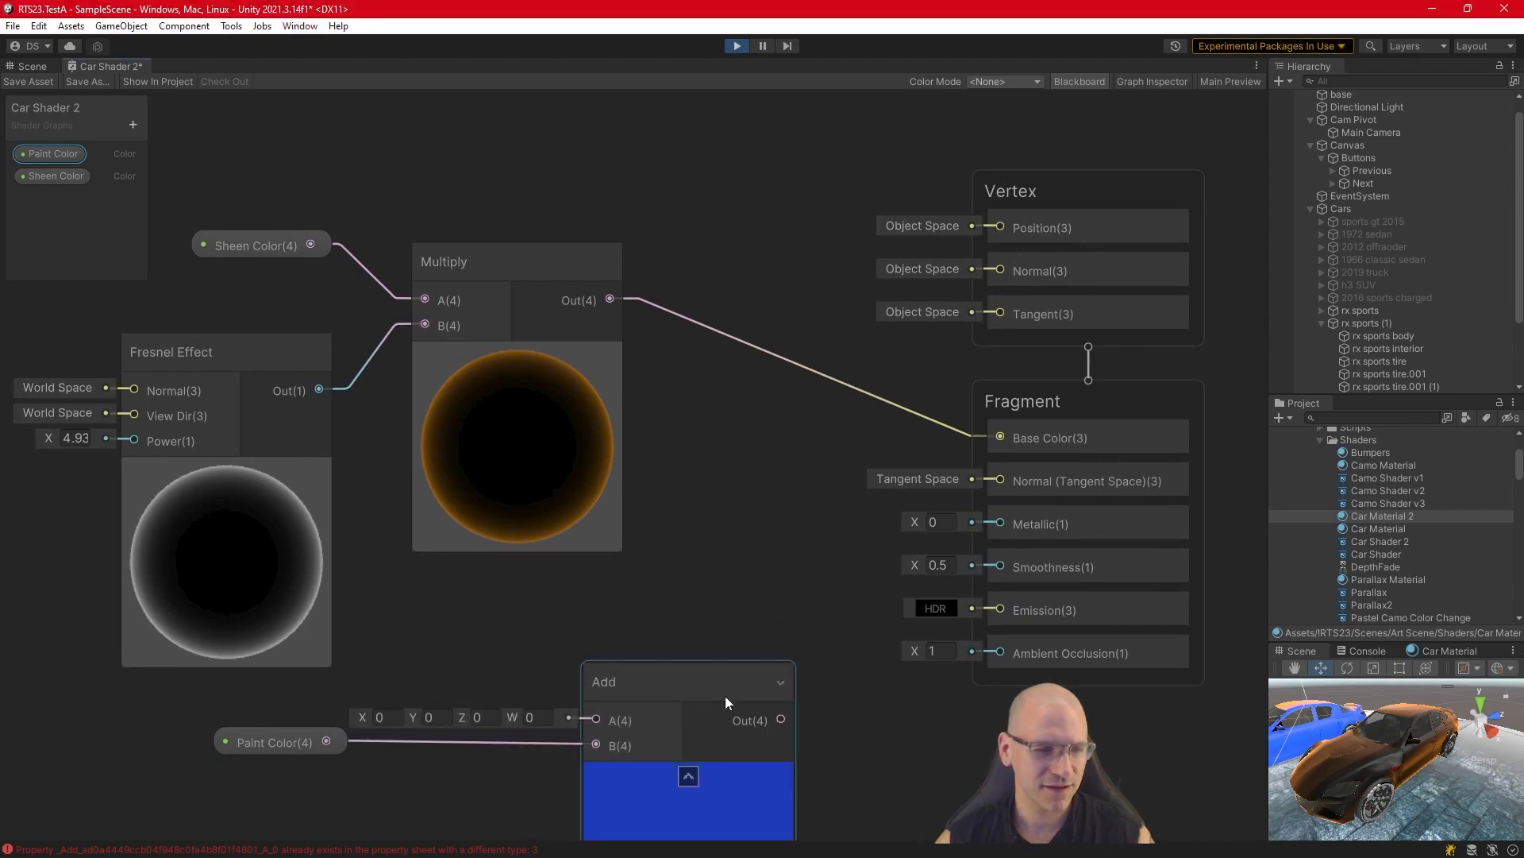
Route the Multiply output through Add's input A into Base Color, place Add between them, and save the shader to check it in the scene.
left_click_drag(594, 719, 612, 297)
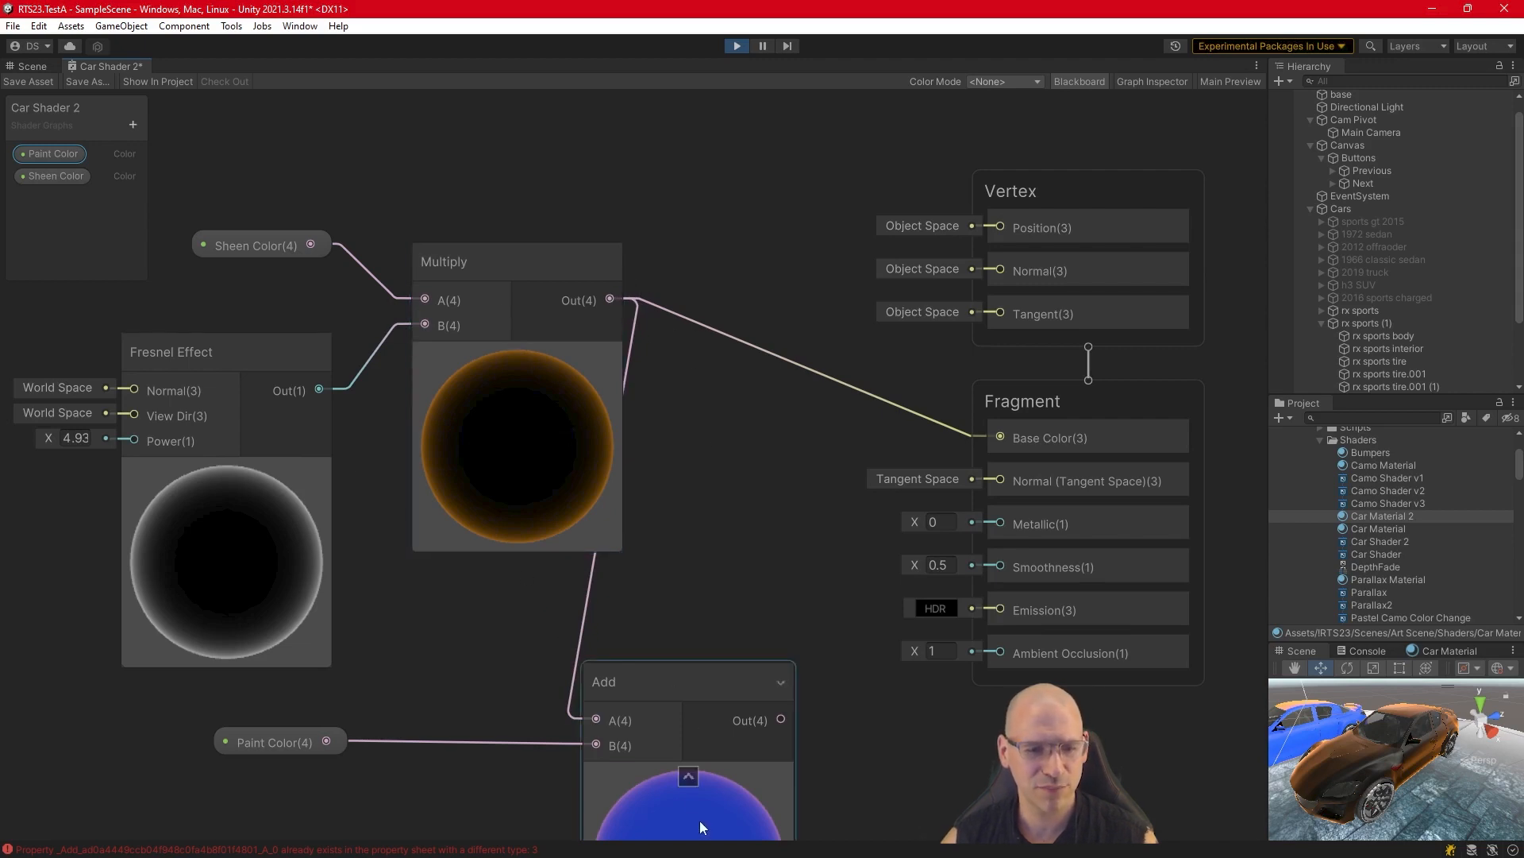
left_click_drag(783, 719, 1002, 437)
left_click_drag(686, 673, 769, 382)
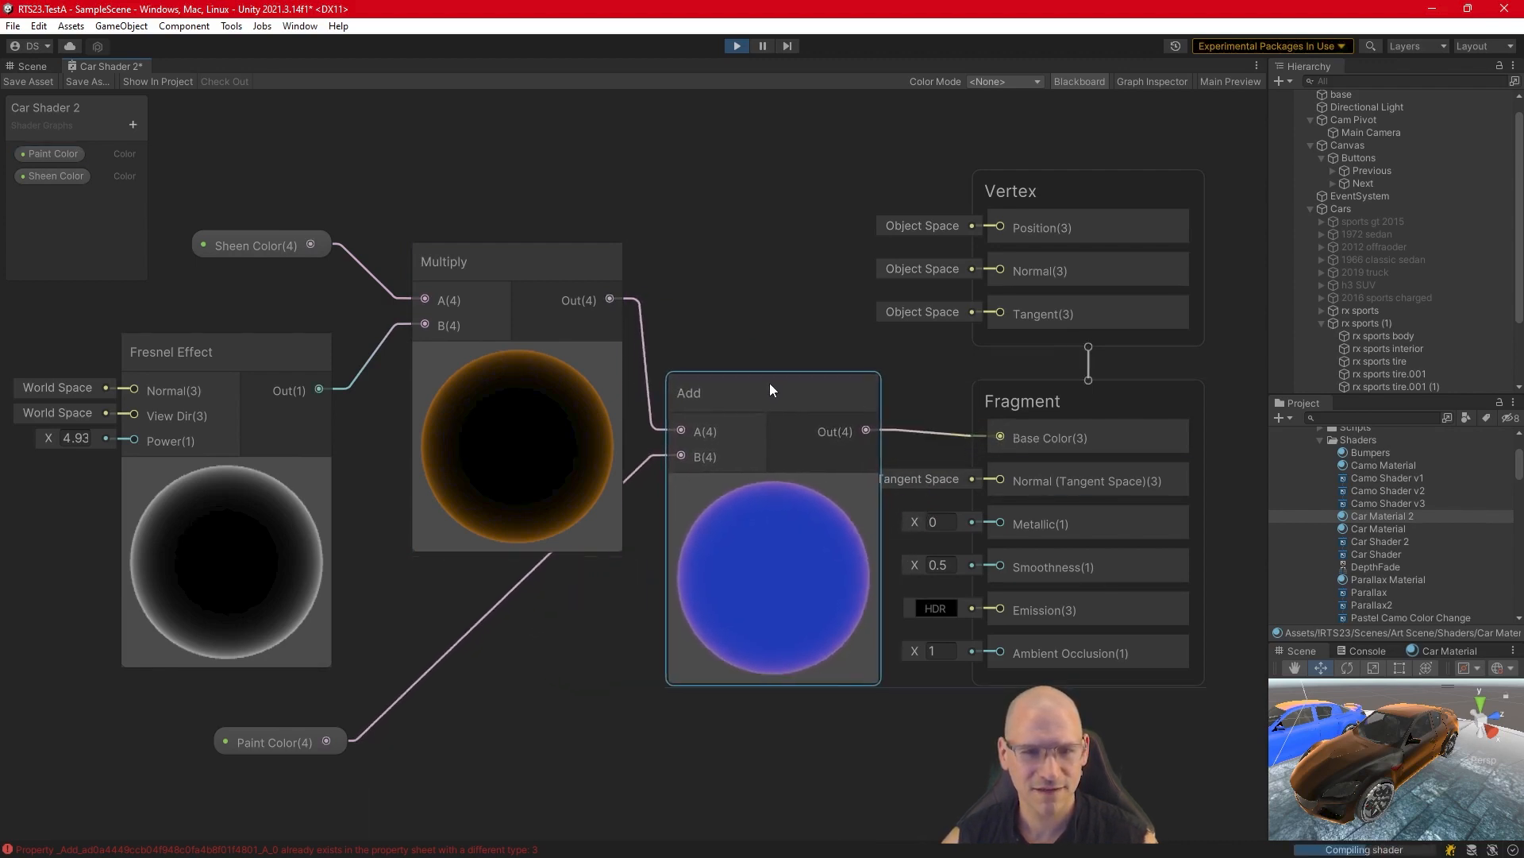
left_click(33, 80)
left_click(31, 66)
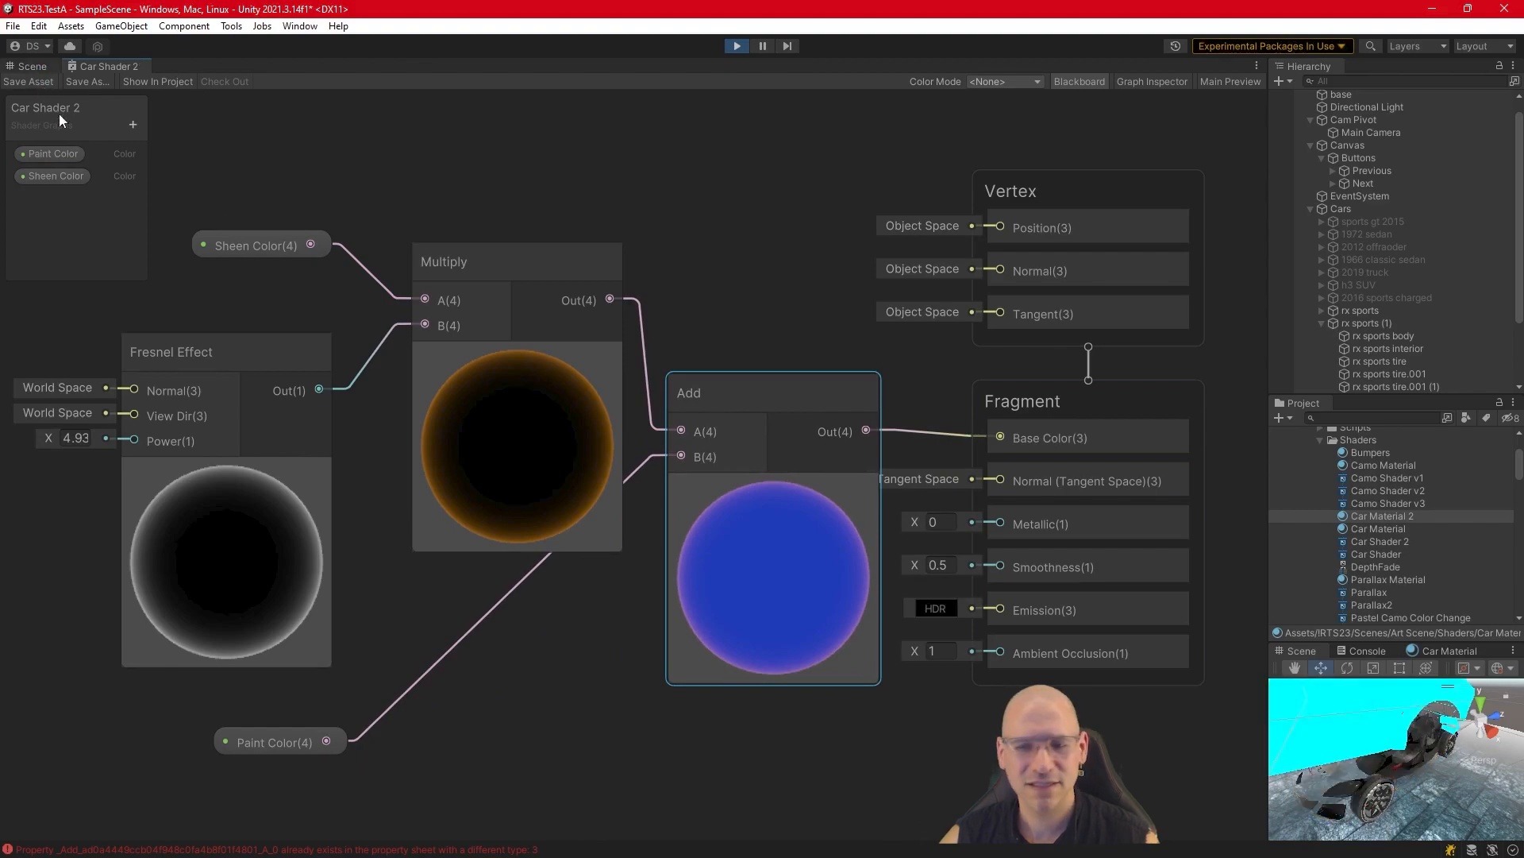
Set Car Material 2's Sheen Color to the yellow D6B418 and move the properties window out of the way.
left_click_drag(900, 418, 960, 451, "alt")
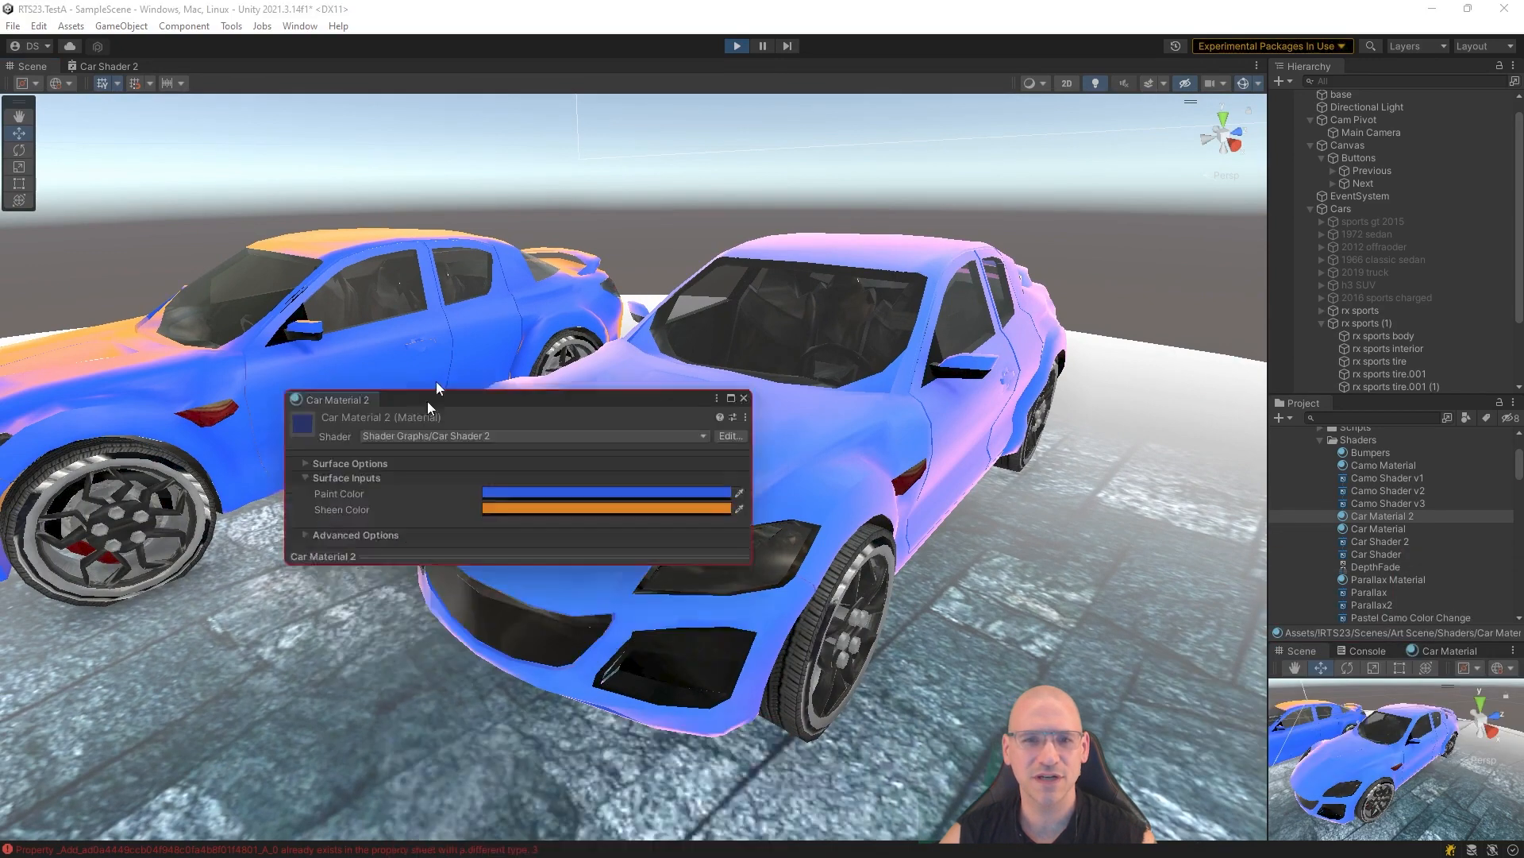
left_click_drag(428, 404, 1082, 138)
left_click(1275, 243)
left_click_drag(1336, 299, 1430, 297)
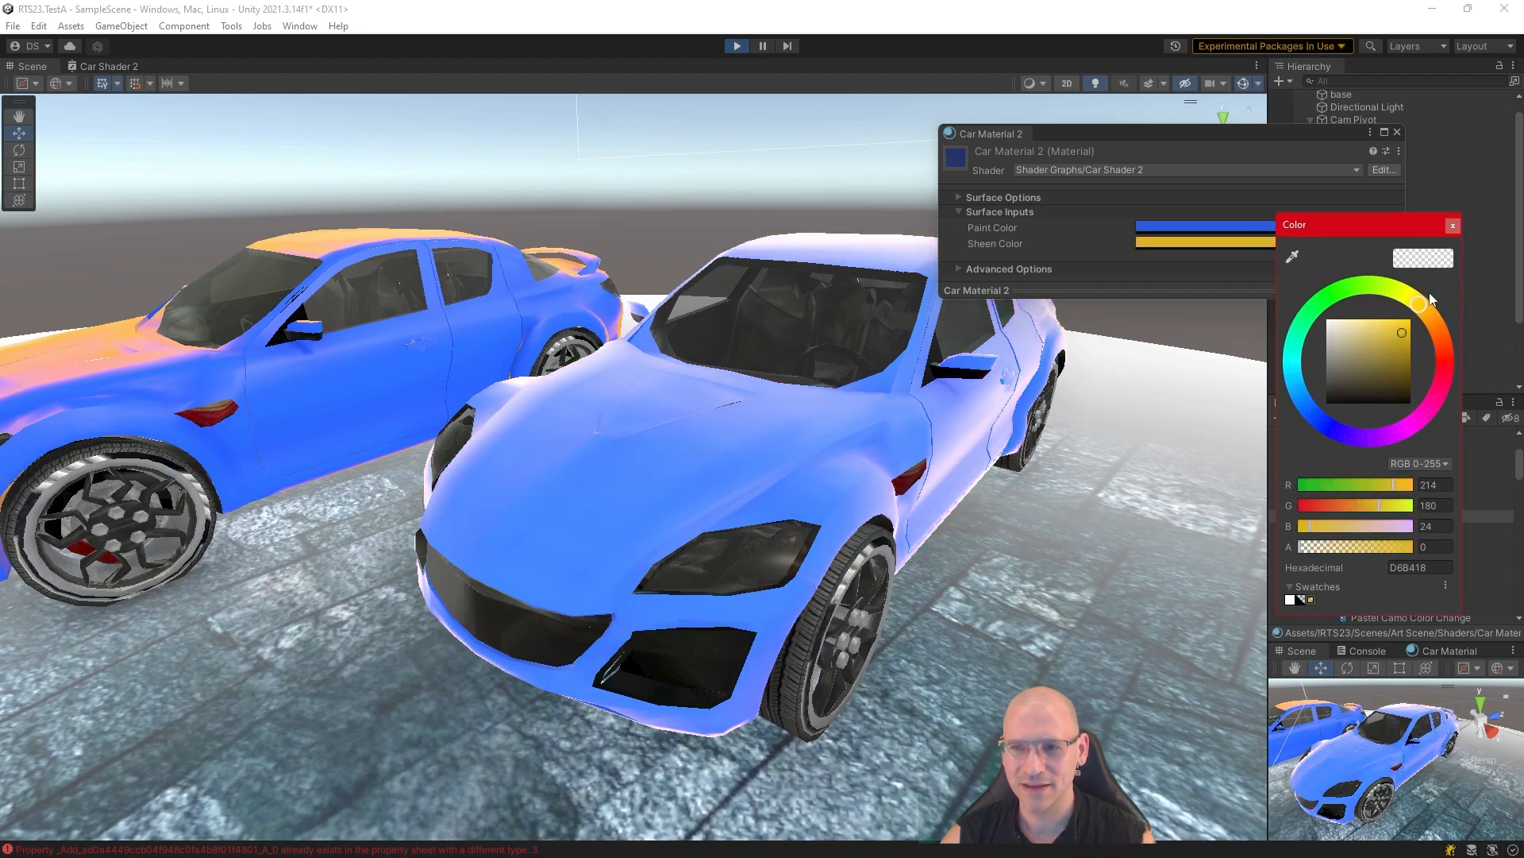
left_click(1453, 226)
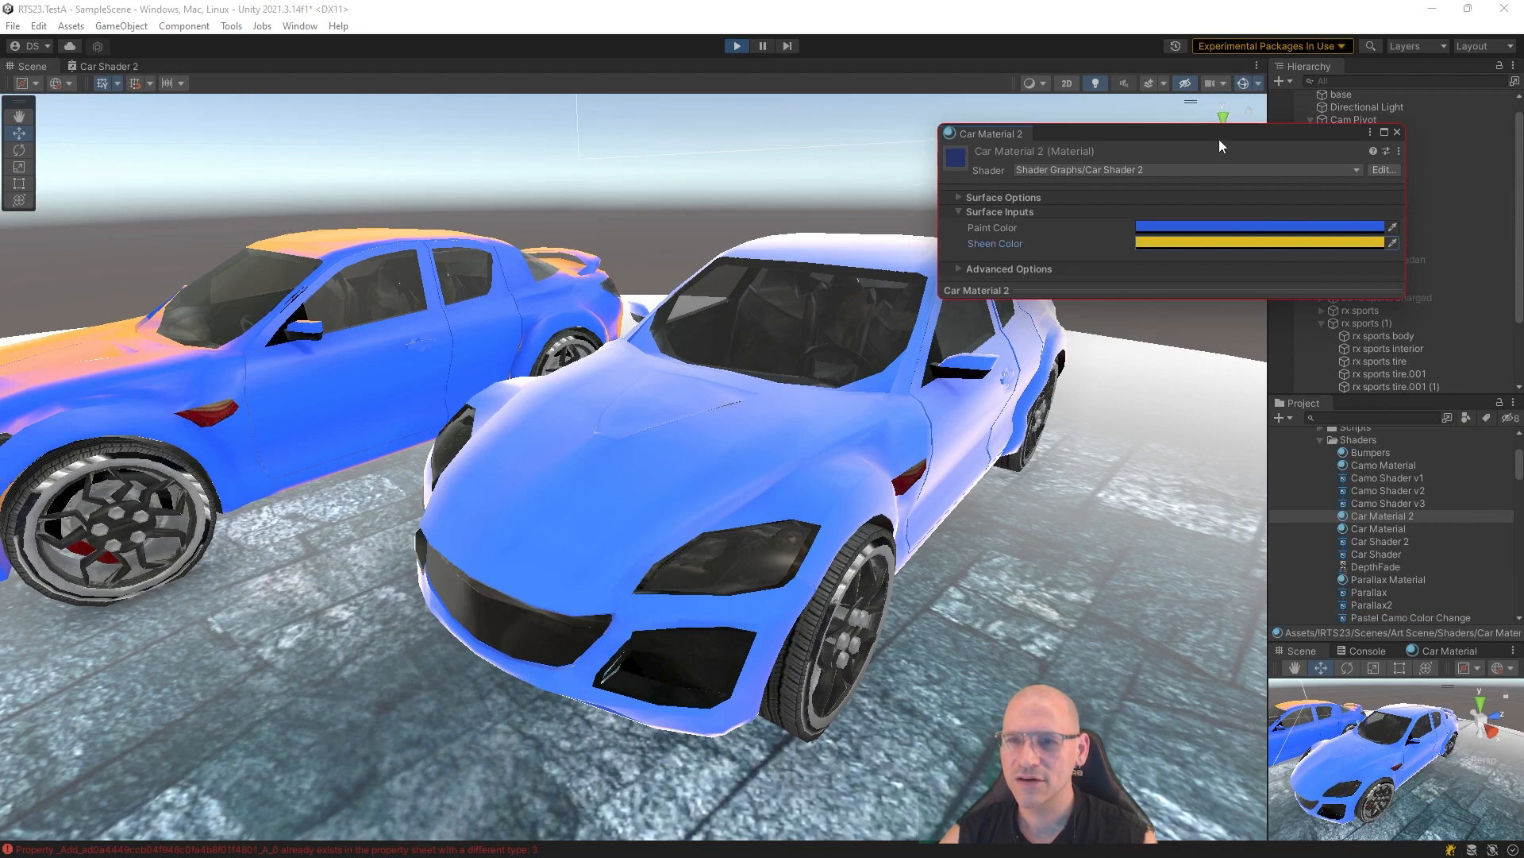
left_click_drag(1218, 138, 1523, 147)
left_click_drag(1523, 341, 1523, 556)
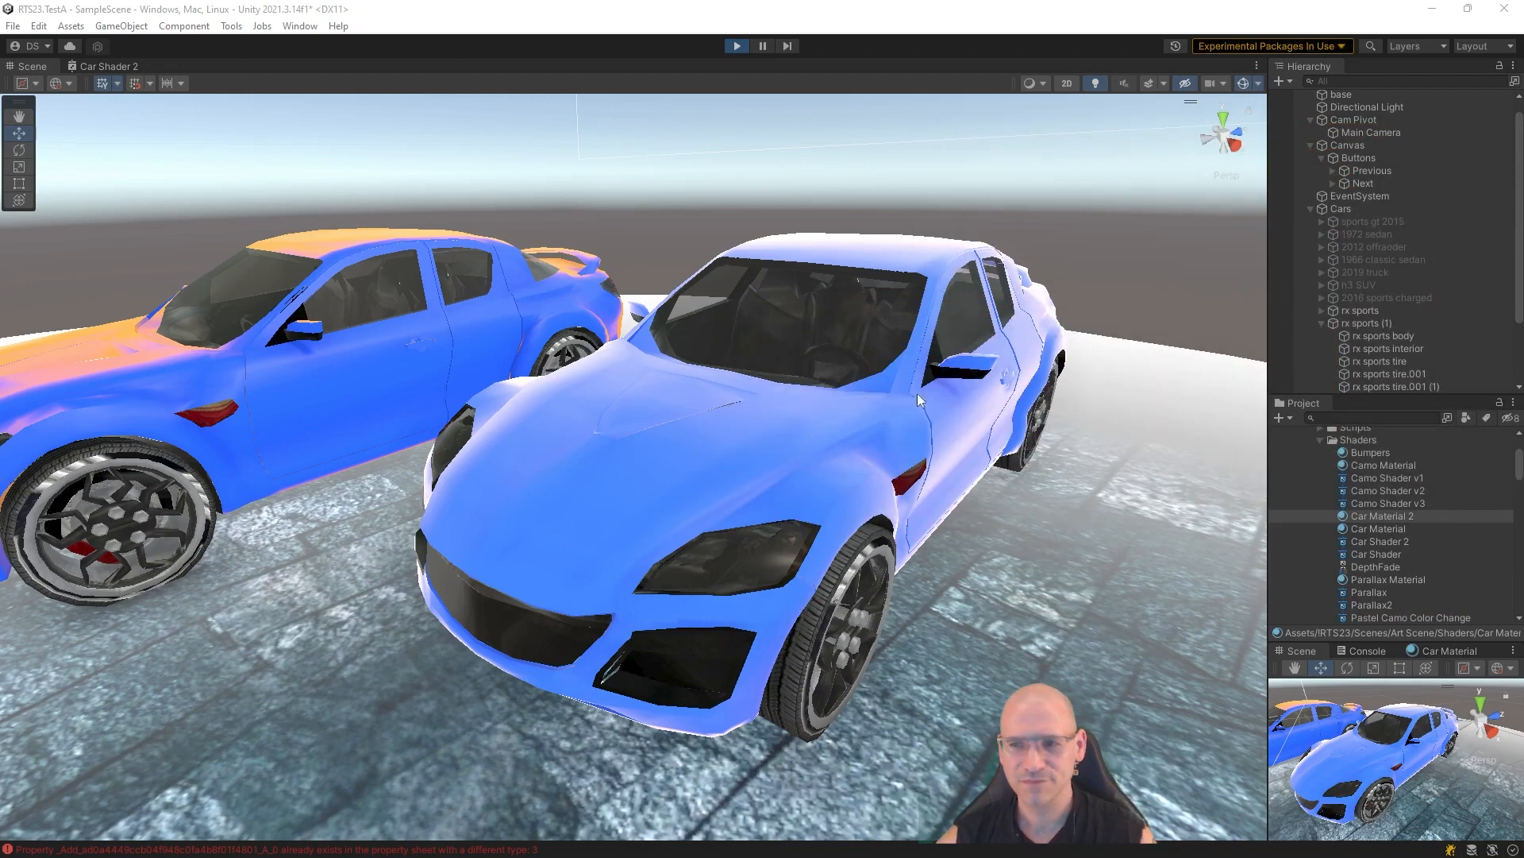
Create a One Minus node from the Fresnel Effect output in the Car Shader 2 graph and place Paint Color below it.
left_click(116, 69)
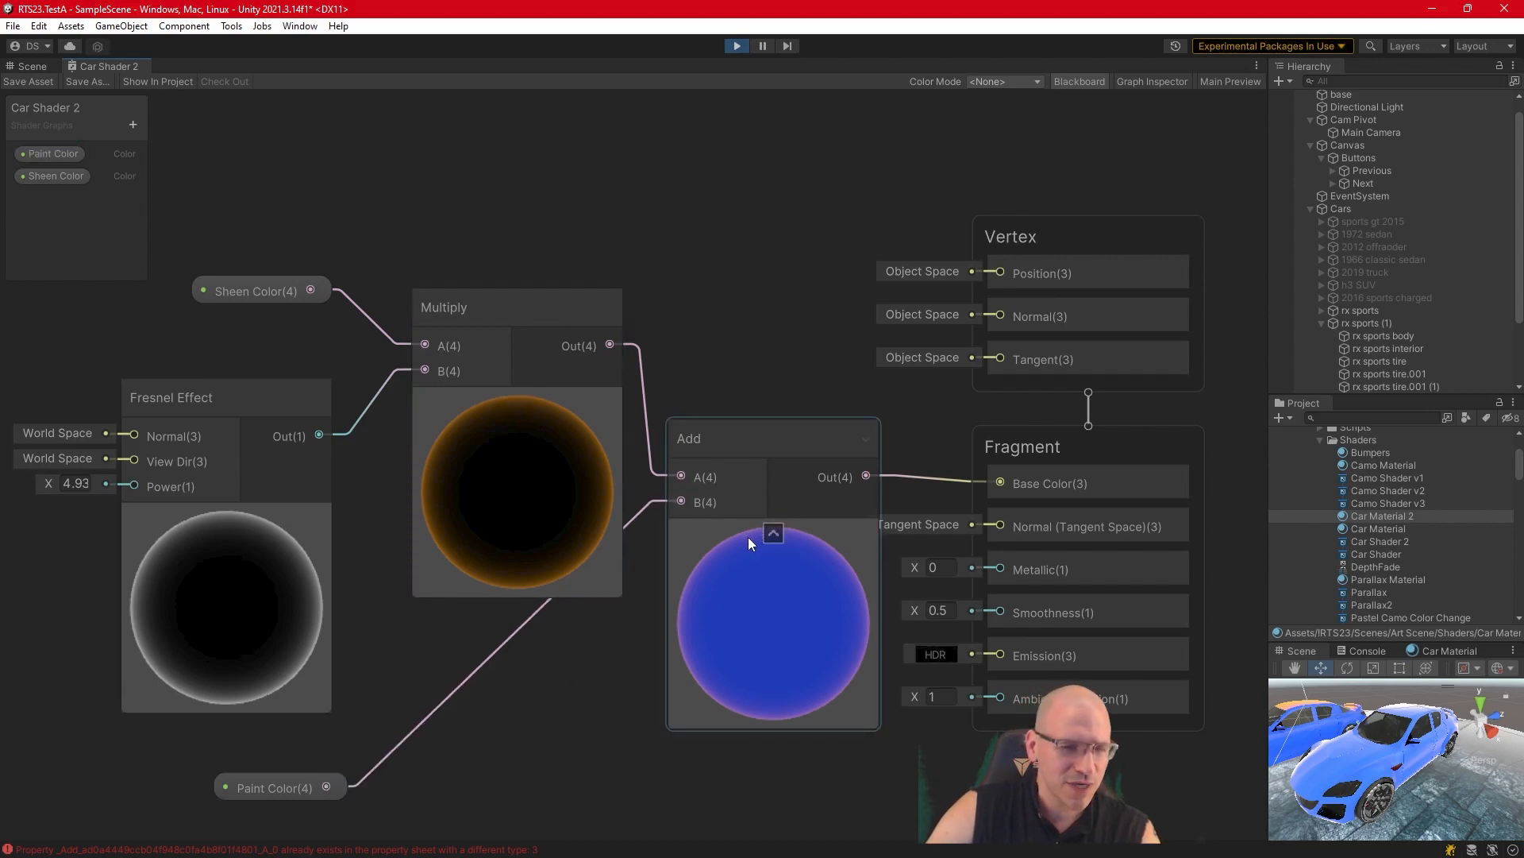
middle_click_drag(637, 575, 764, 286)
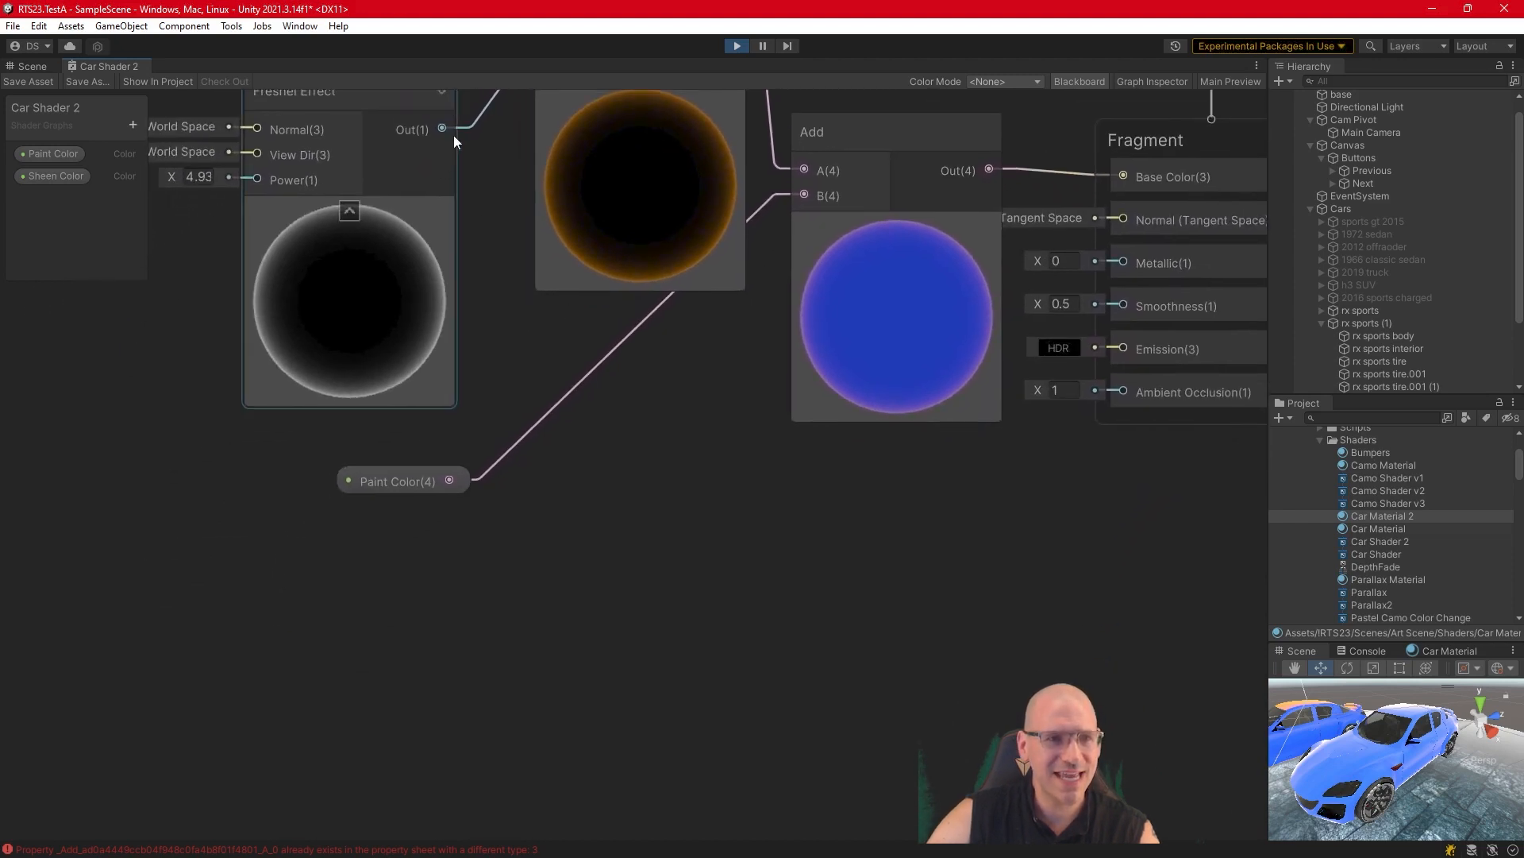
left_click_drag(441, 142, 548, 351)
type("one minus")
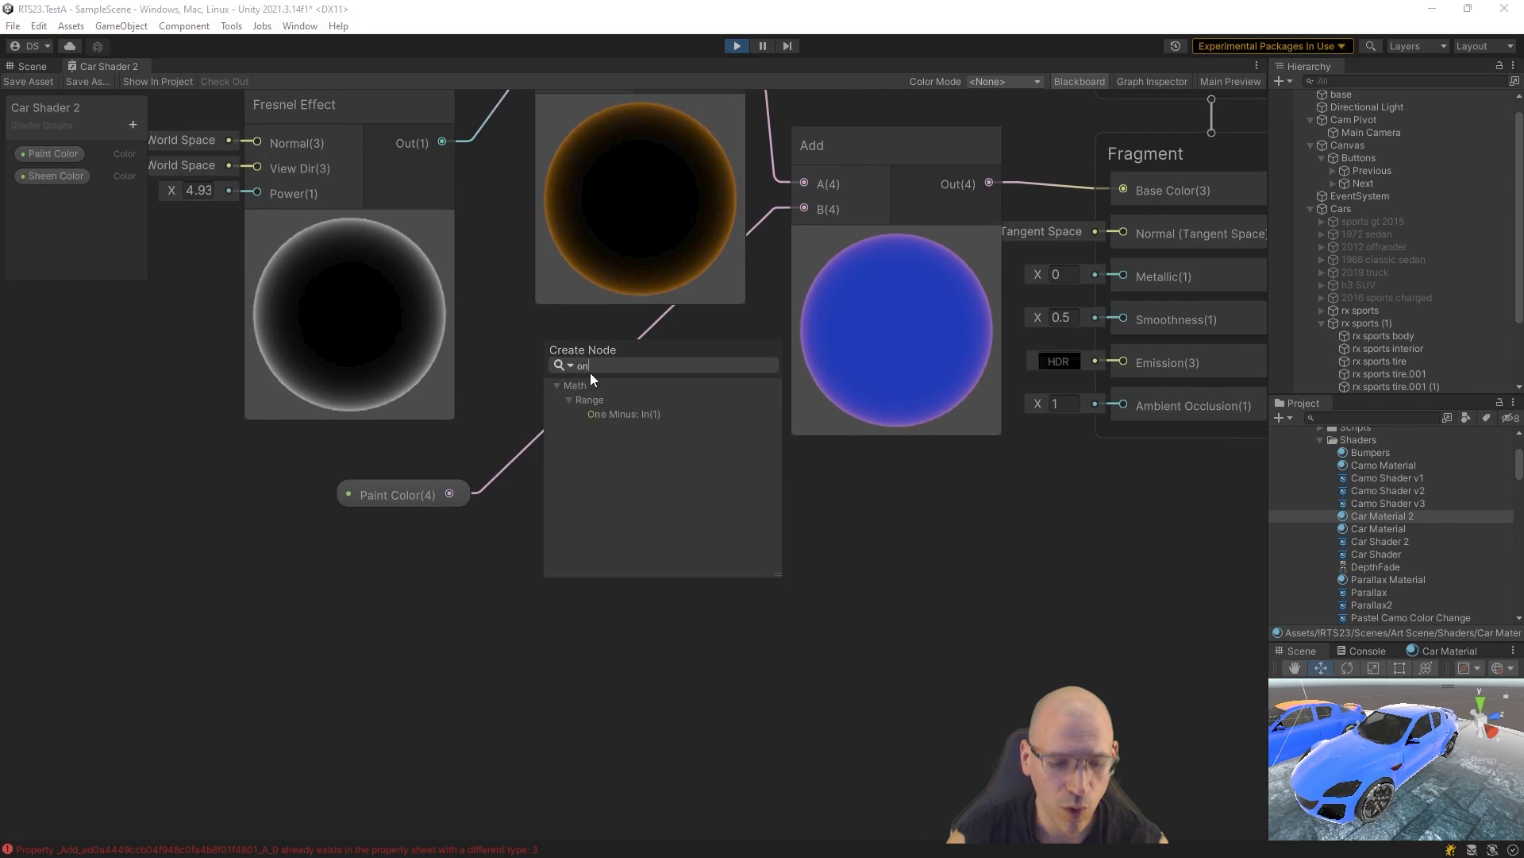
key("Return")
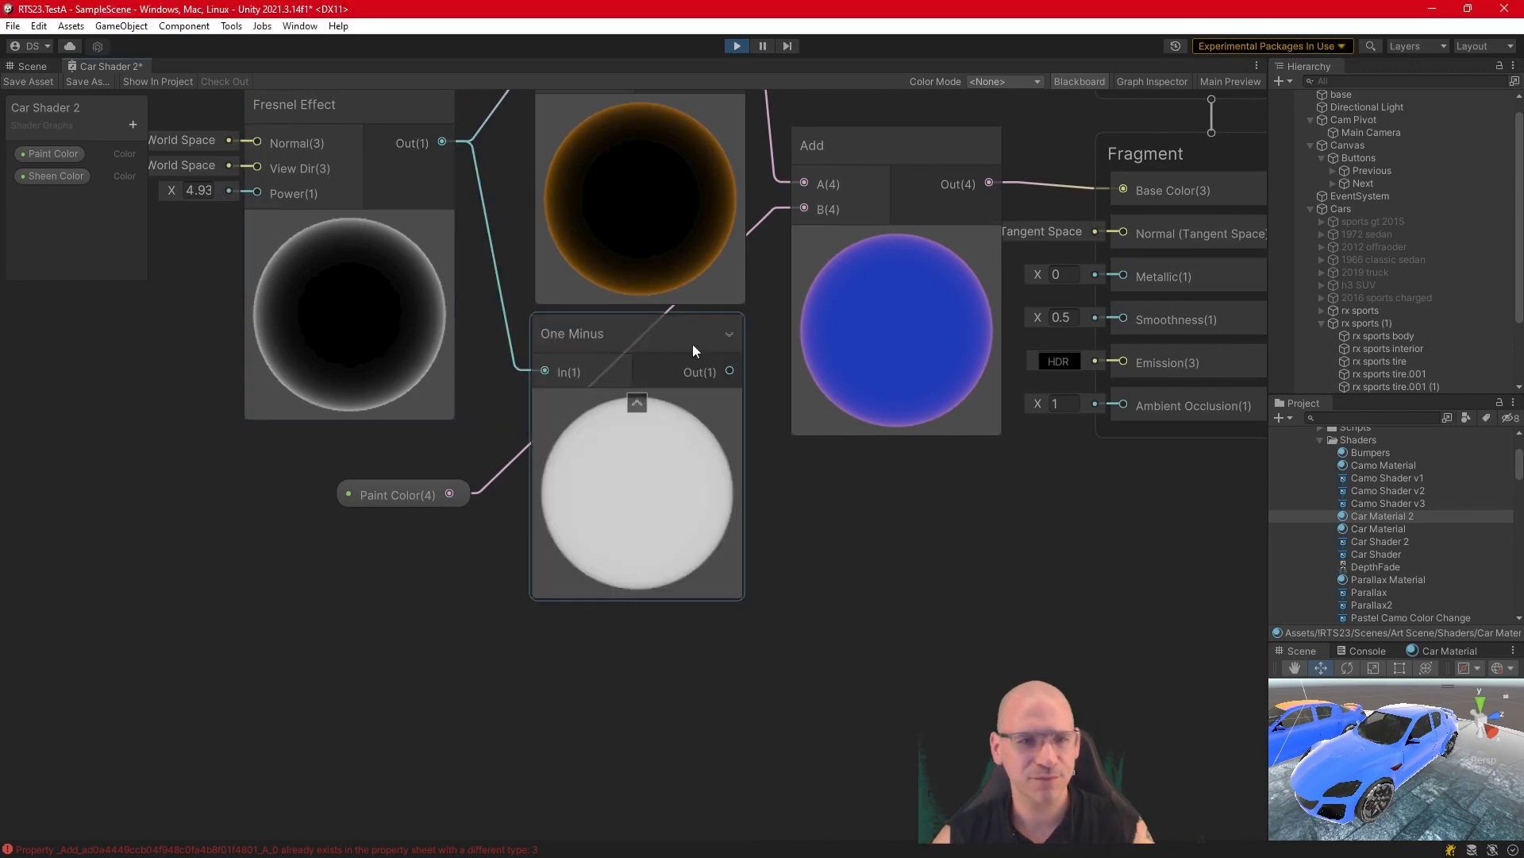
left_click_drag(463, 492, 472, 497)
left_click_drag(623, 324, 579, 343)
left_click_drag(378, 508, 608, 684)
Multiply the One Minus output by Paint Color in a new Multiply node and connect the result to Add's input B.
left_click_drag(688, 395, 737, 560)
type("mul")
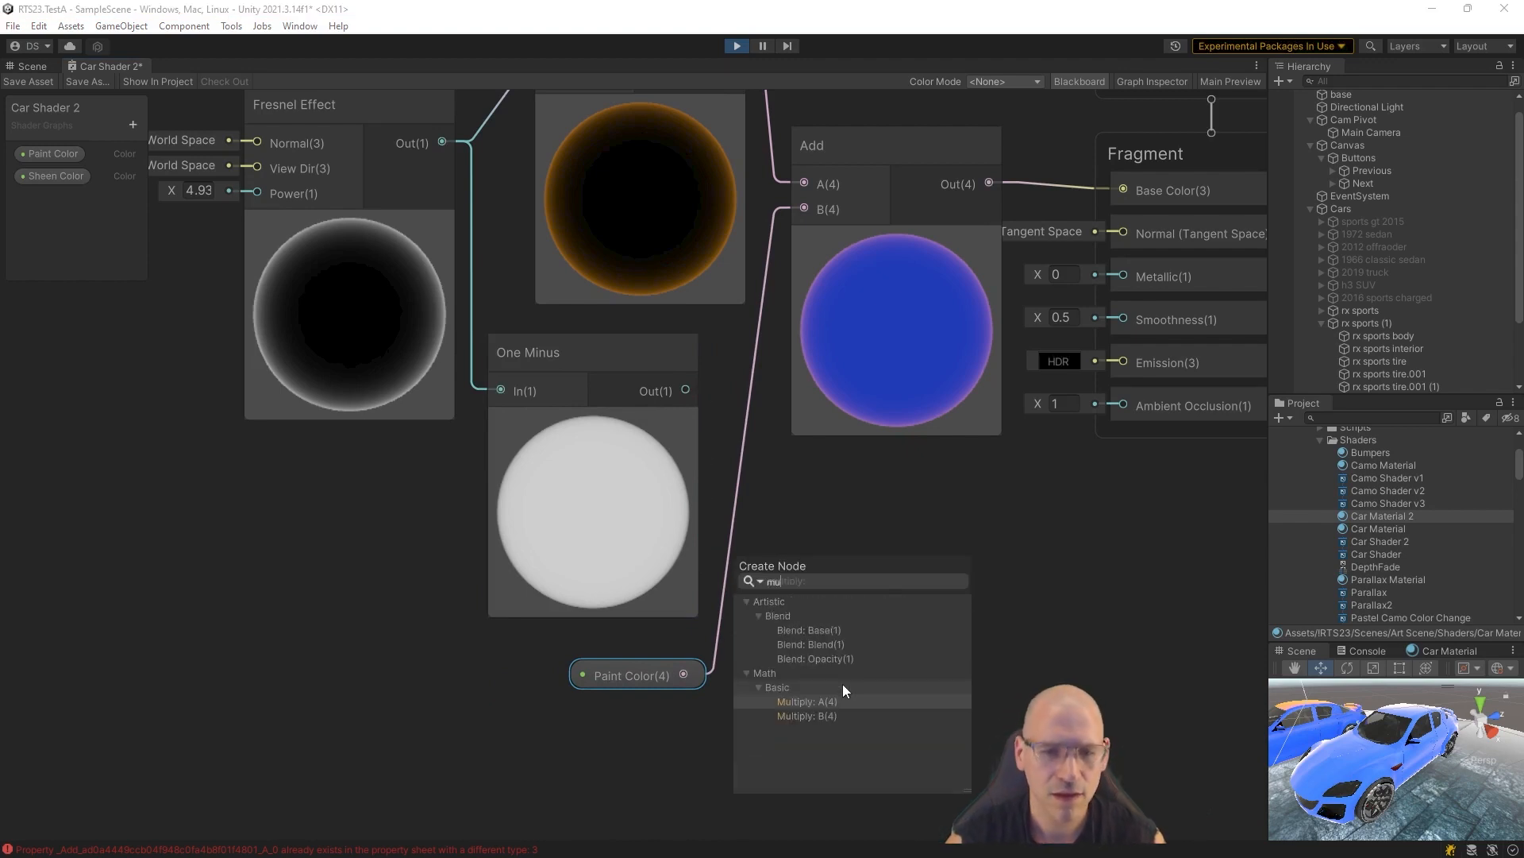
key("Return")
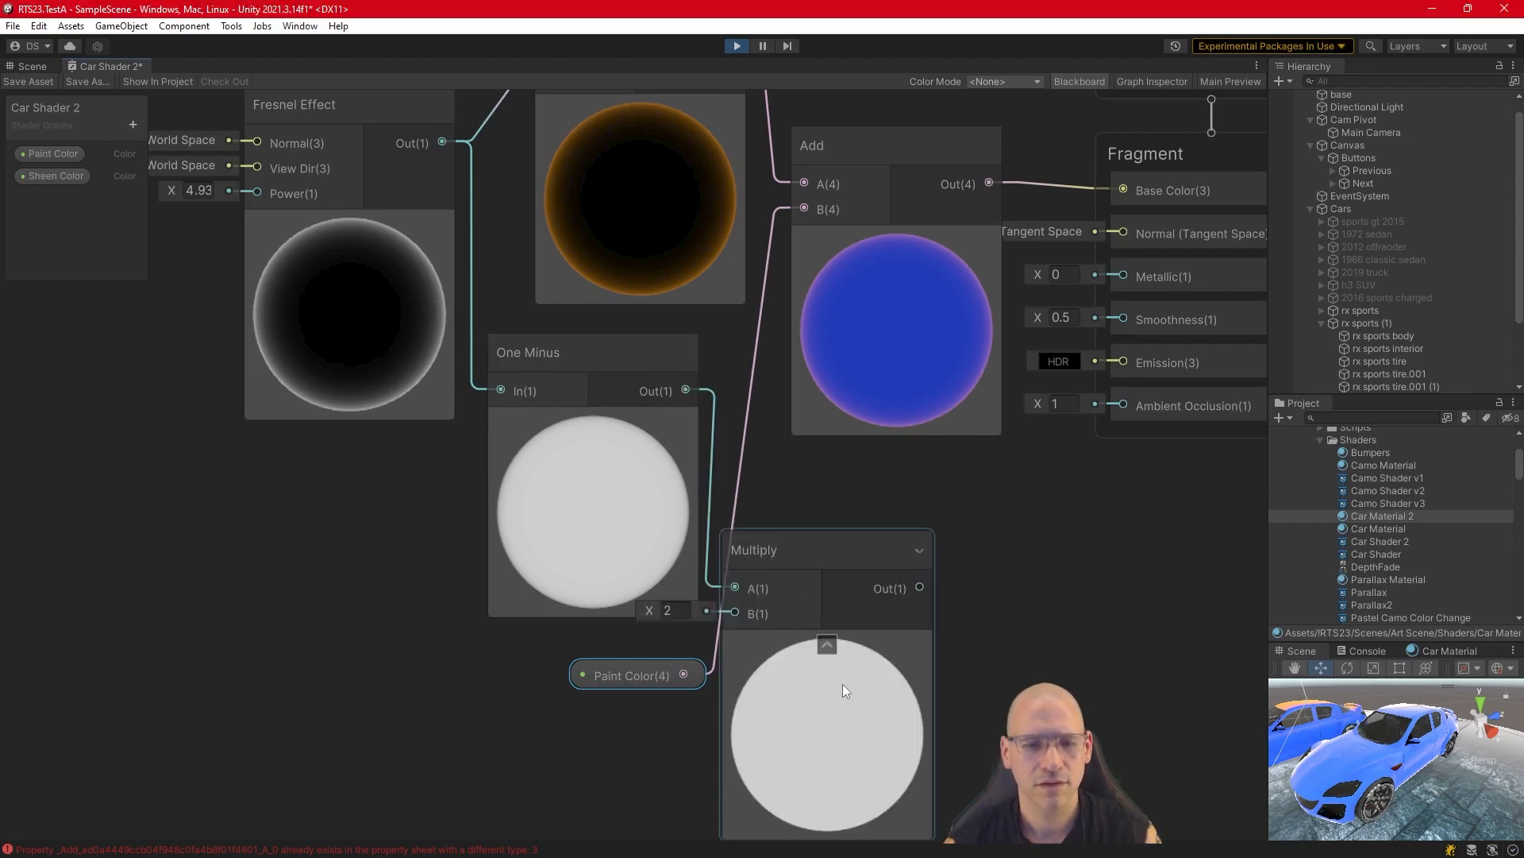
mouse_move(737, 611)
left_mouse_down()
mouse_move(702, 678)
mouse_move(683, 675)
left_mouse_up()
left_click_drag(918, 588, 802, 205)
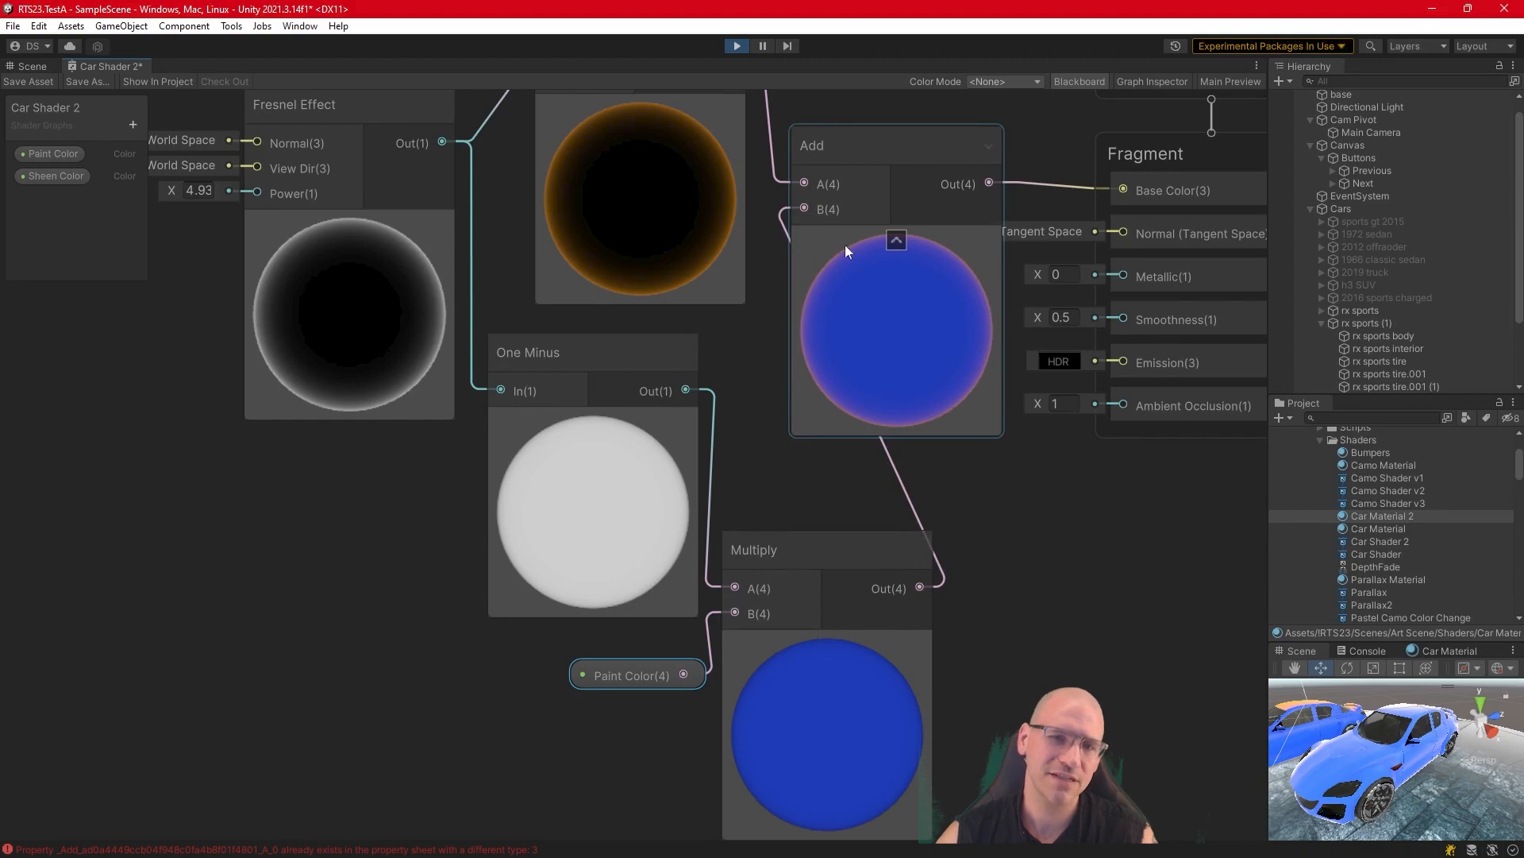
Space the nodes out before Add, with the new Multiply between One Minus and Add, and save the shader to check it in the scene.
scroll(310, 476, "down", 5)
left_click_drag(210, 697, 538, 47)
left_click_drag(489, 279, 366, 262)
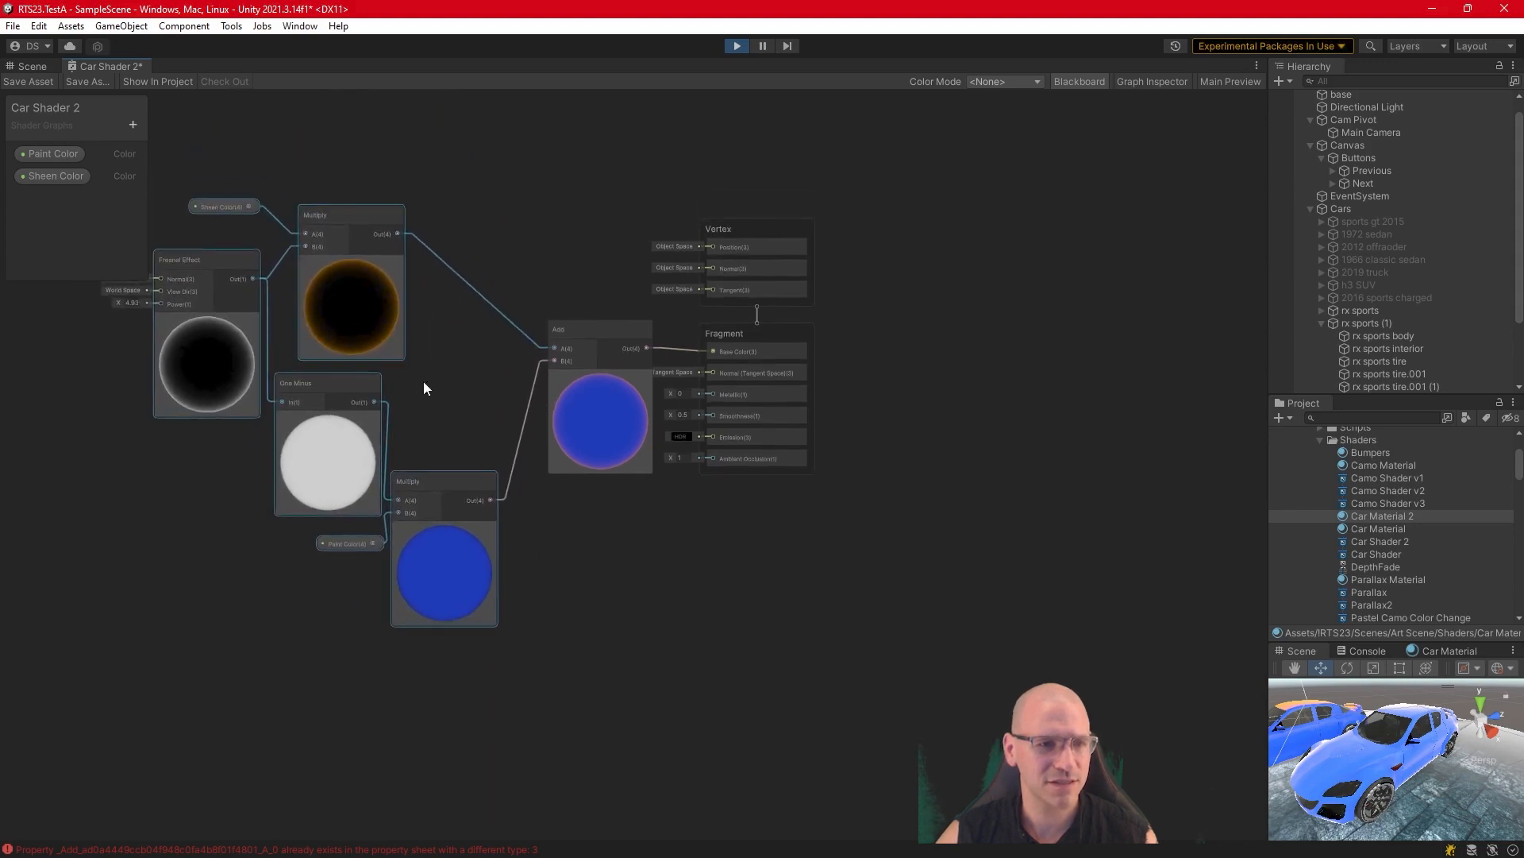
left_click_drag(450, 476, 493, 350)
left_click(477, 344)
left_click_drag(365, 507, 359, 495)
middle_click_drag(482, 423, 879, 539)
scroll(878, 509, "up", 4)
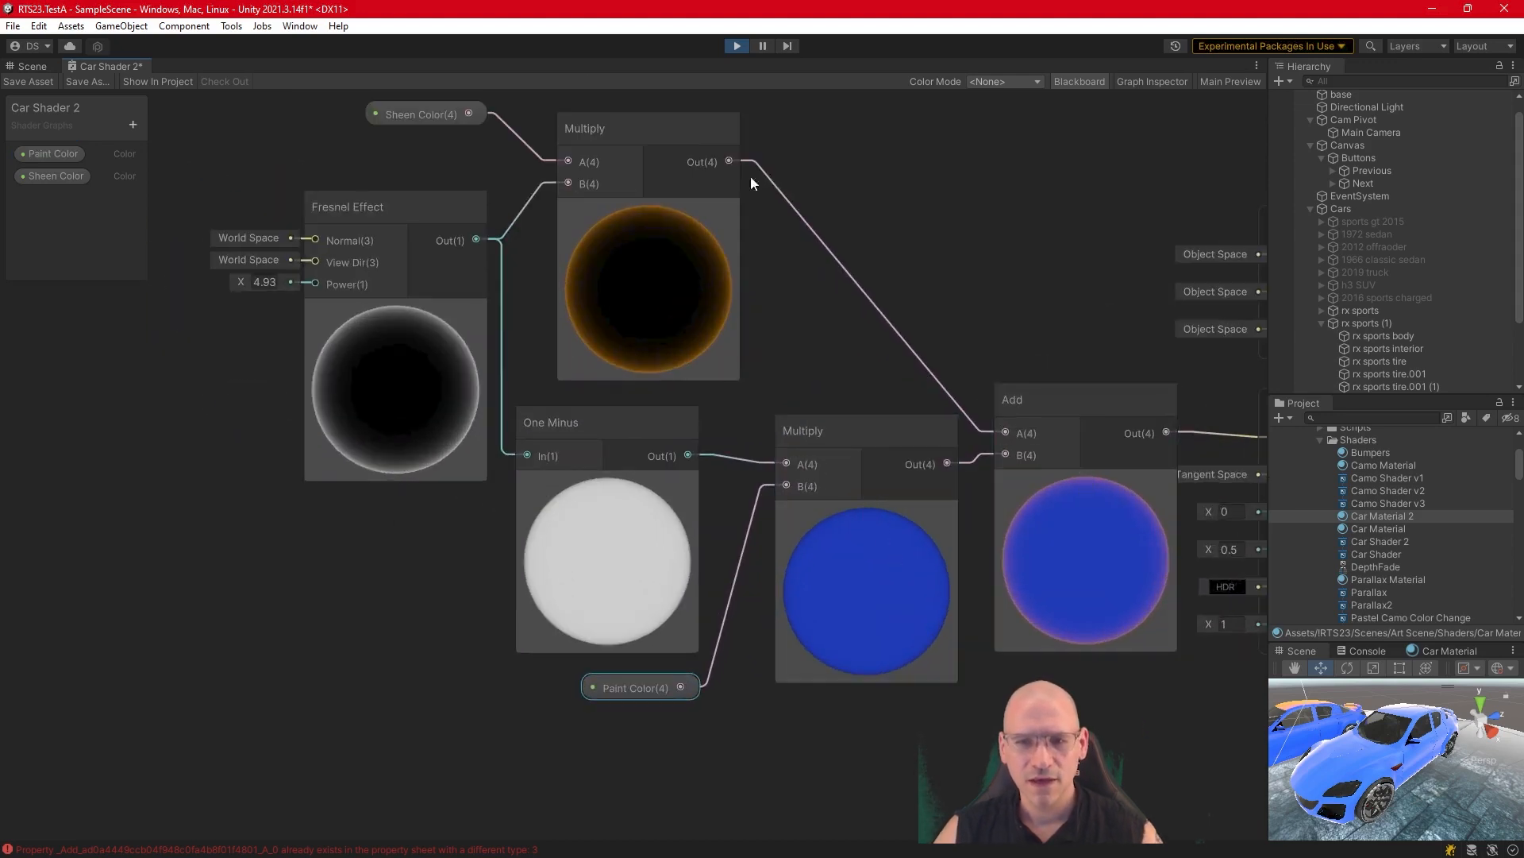
left_click(45, 81)
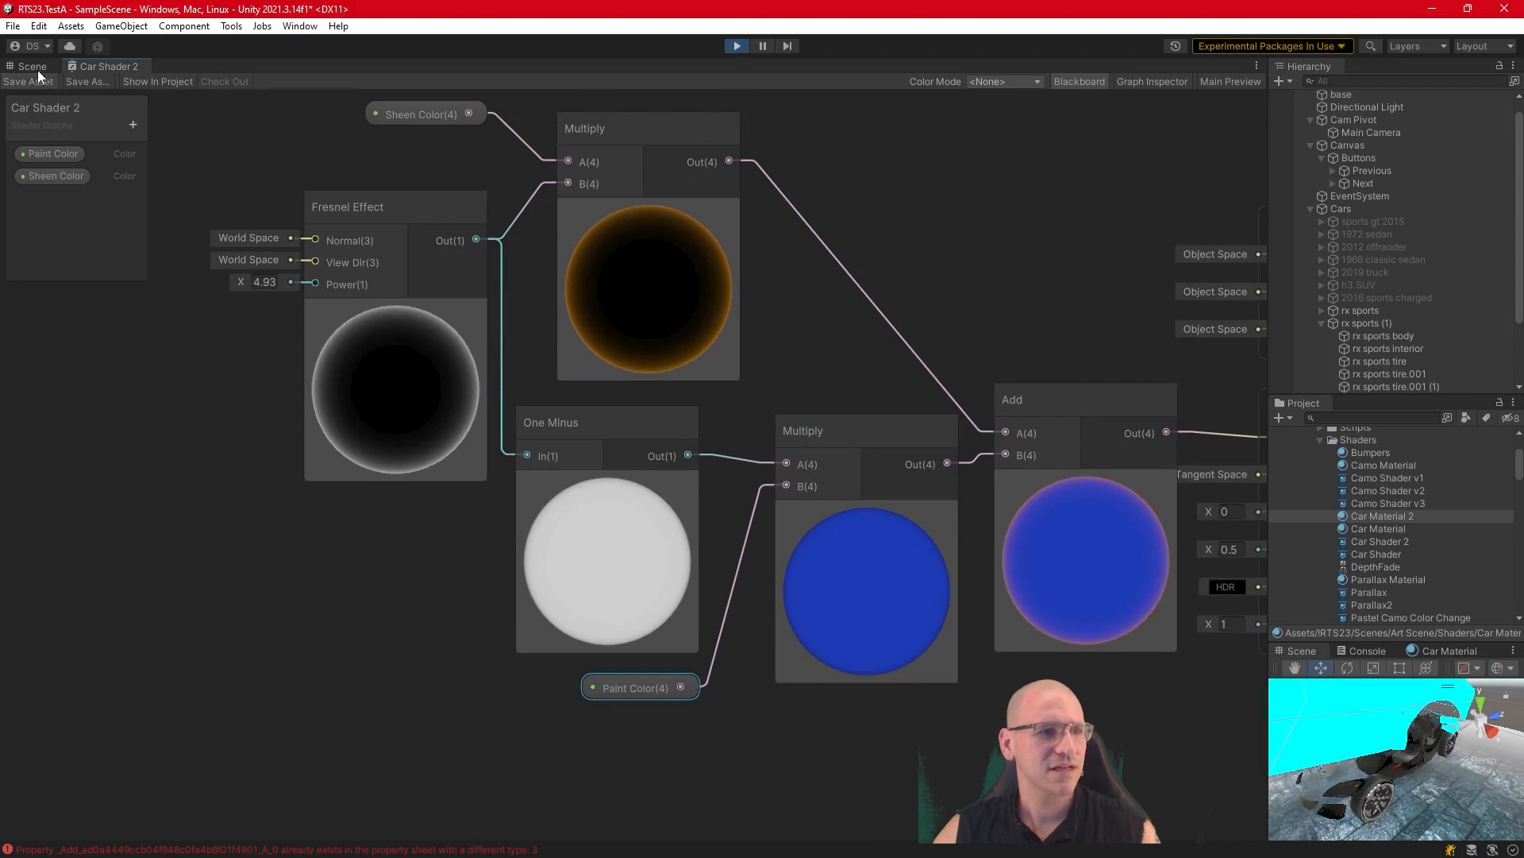
left_click(31, 66)
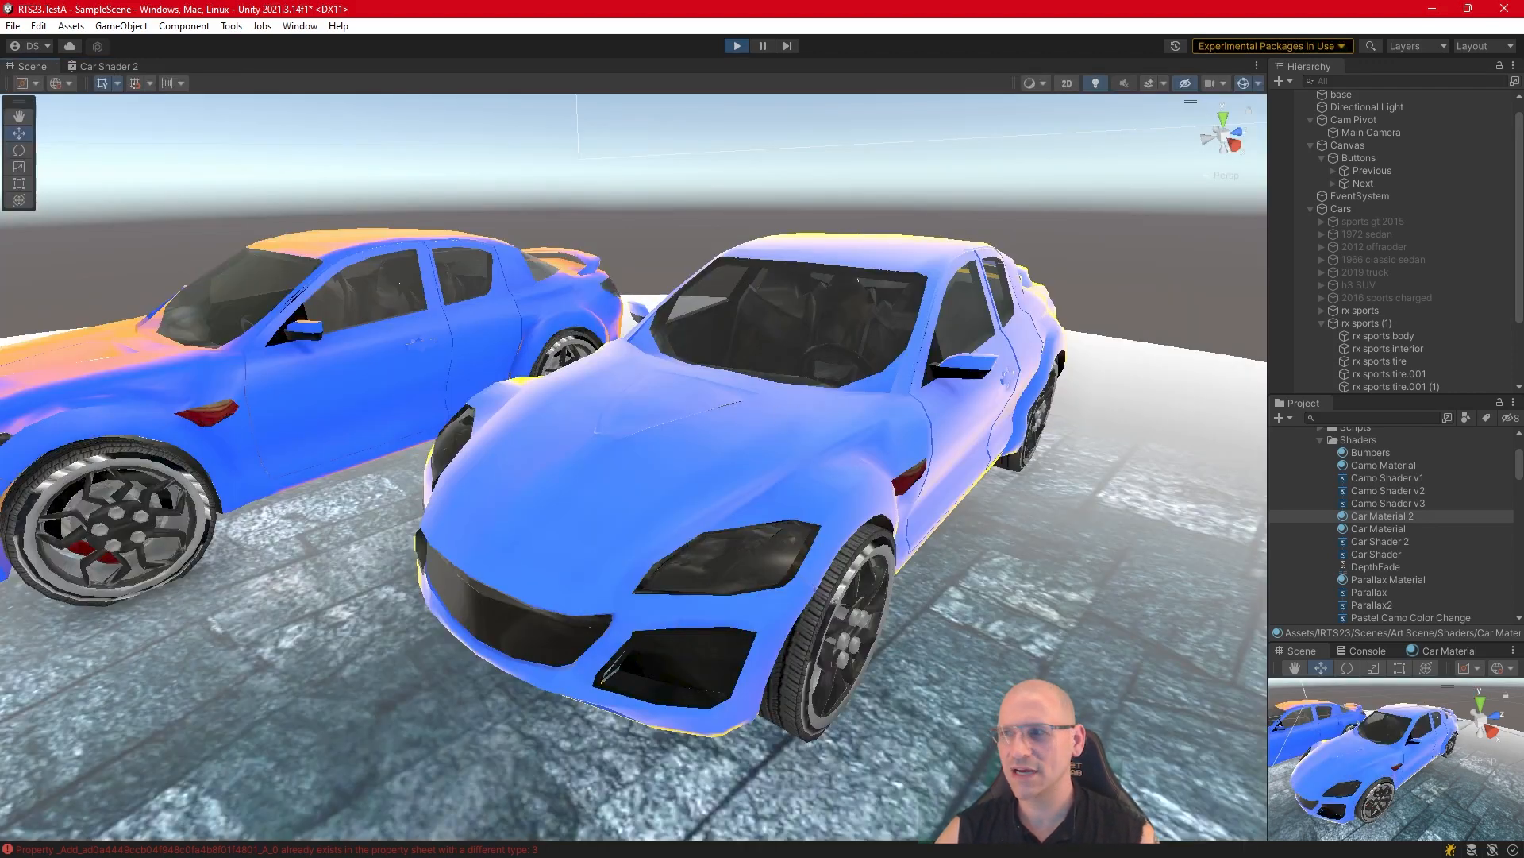
Set Car Material 2's Sheen Color to the orange D68118, and close the colour picker and the properties window.
left_click_drag(1523, 421, 1030, 300)
left_click(1053, 410)
left_click_drag(1207, 493, 1219, 488)
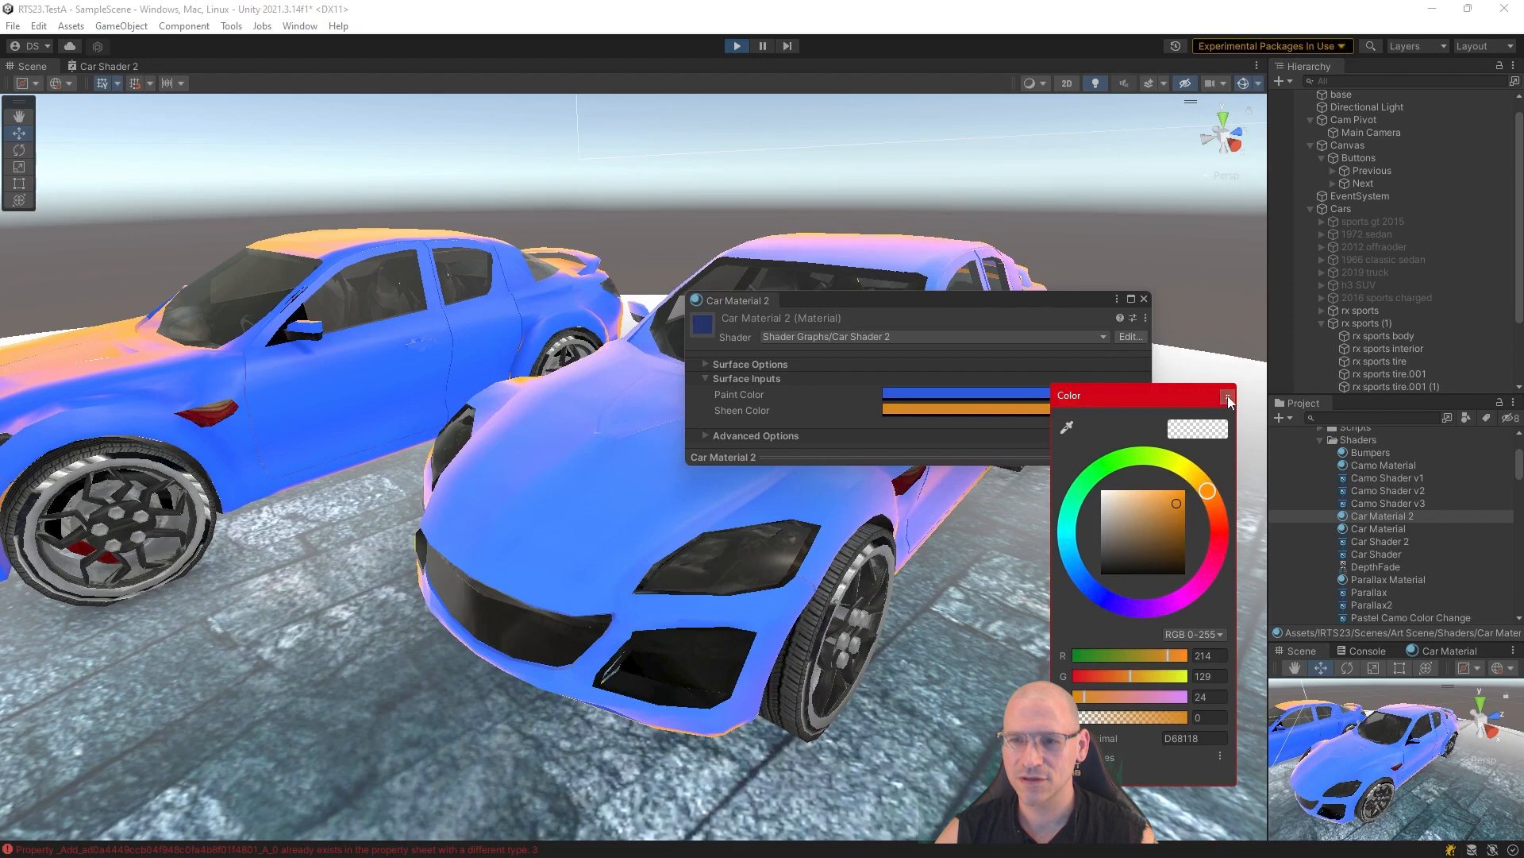
left_click(1228, 395)
left_click(1143, 298)
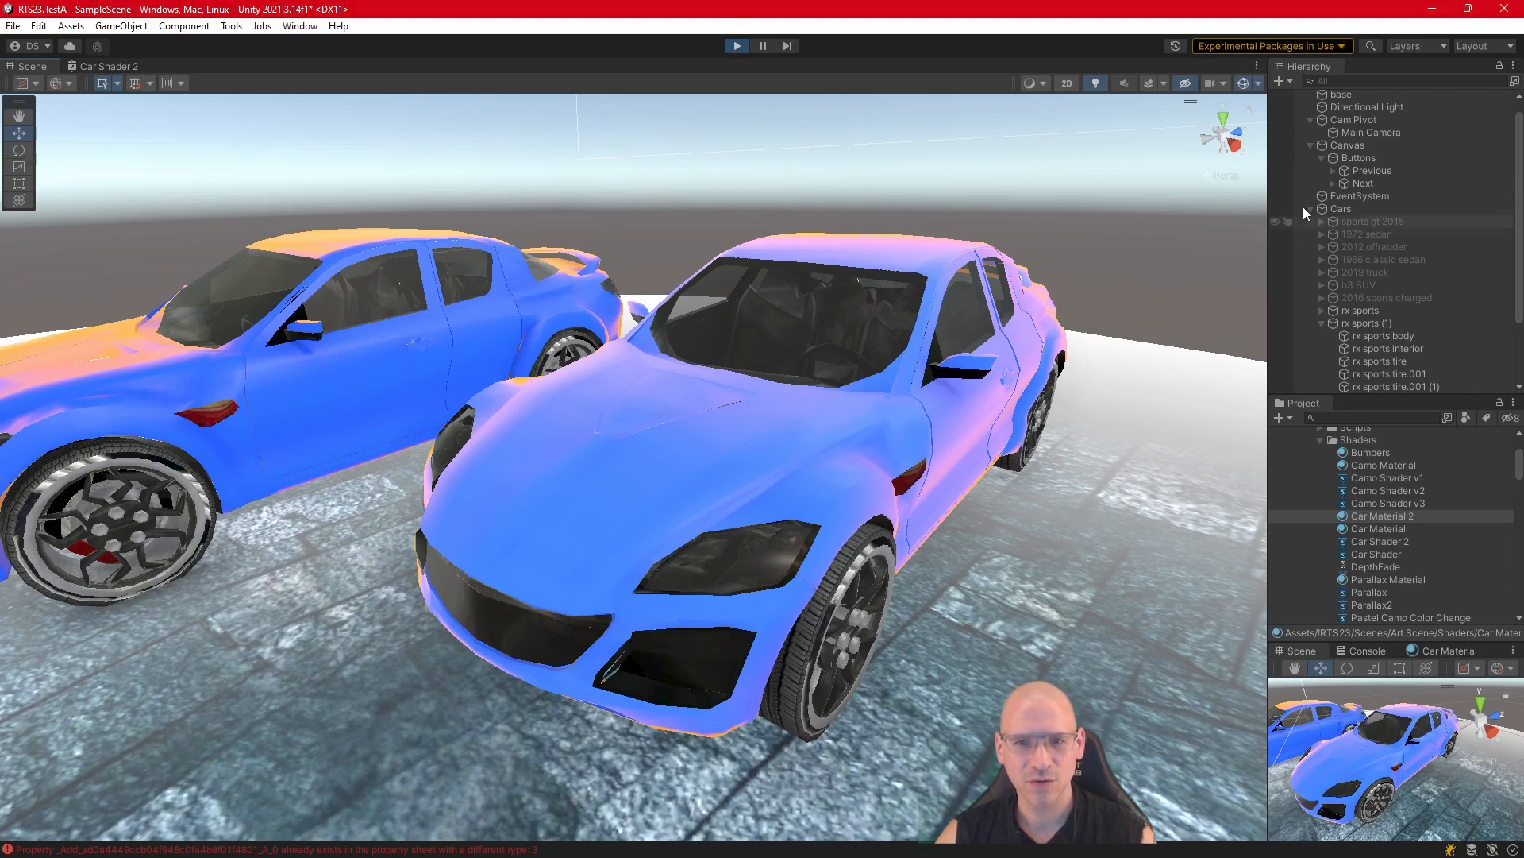
Move Fresnel Effect away from the other nodes and add a redirect on its wire to Multiply that also feeds One Minus.
left_click(102, 66)
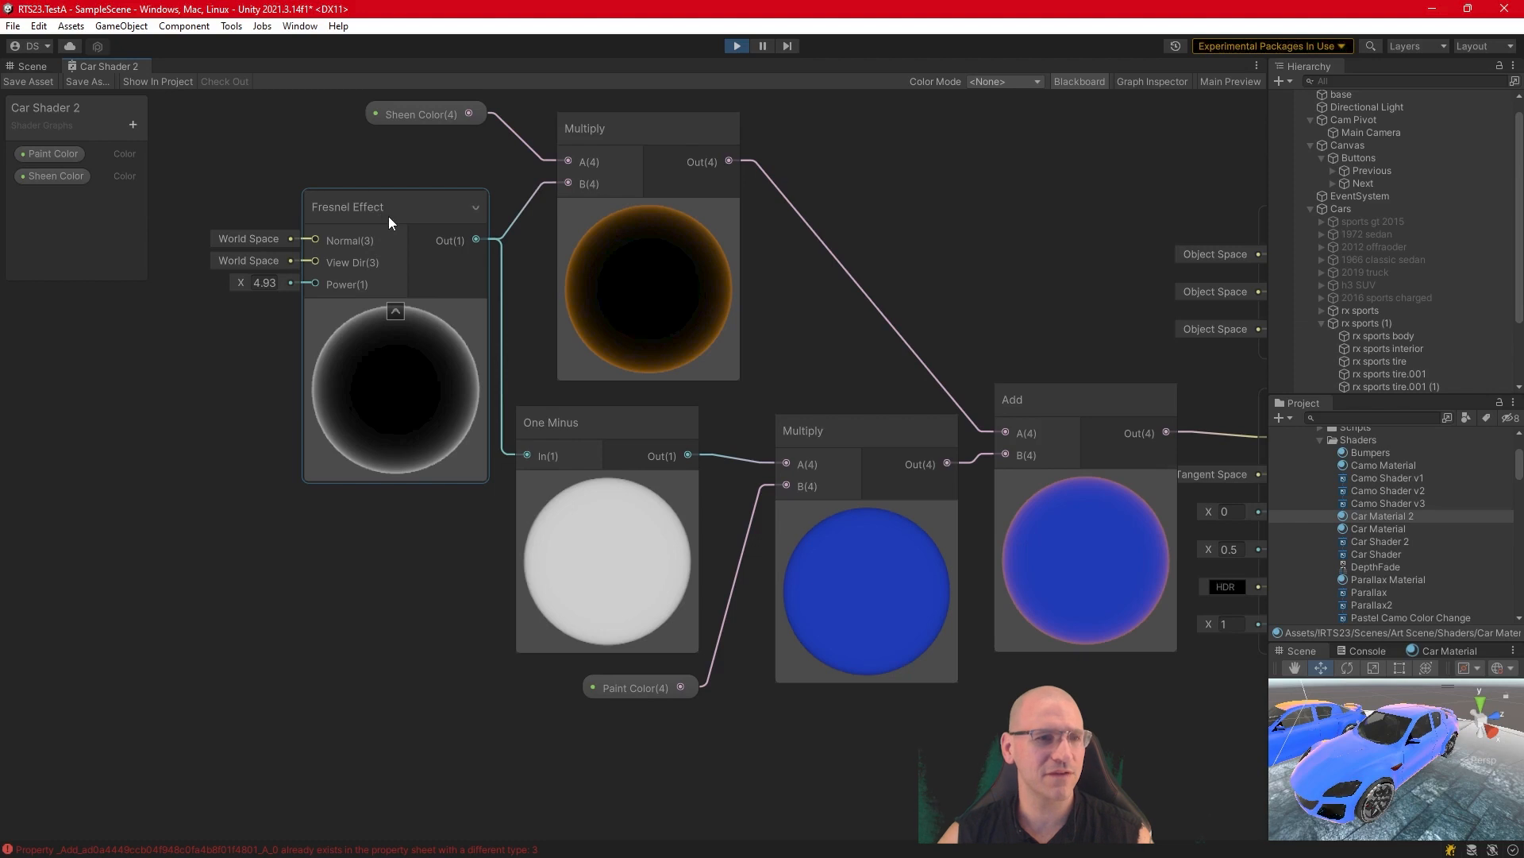
left_click_drag(400, 219, 123, 336)
middle_click_drag(229, 287, 718, 383)
left_click_drag(612, 438, 468, 366)
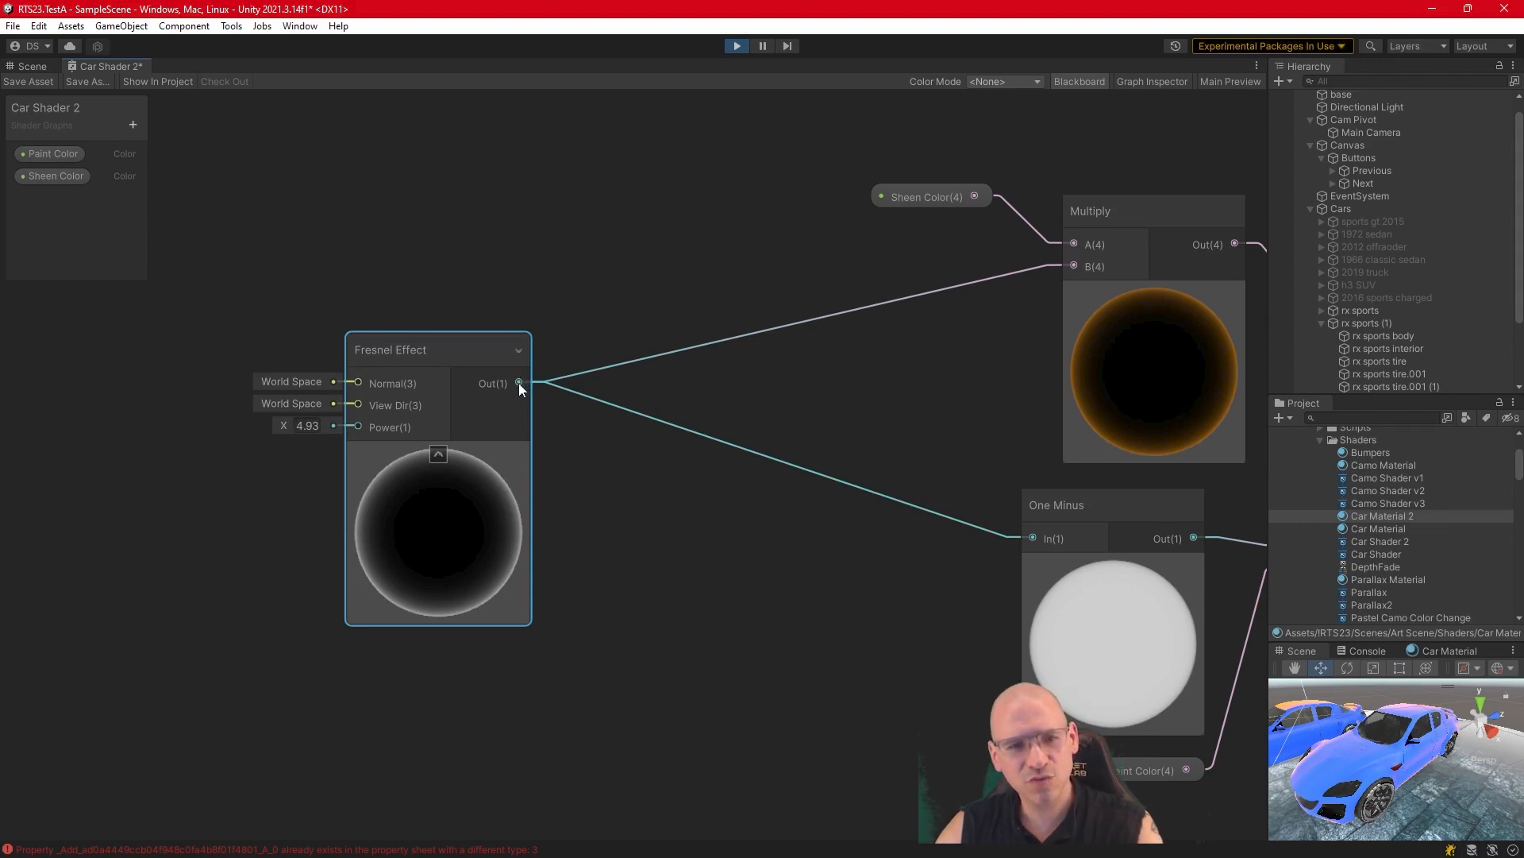
double_click(936, 291)
left_click_drag(969, 288, 1033, 539)
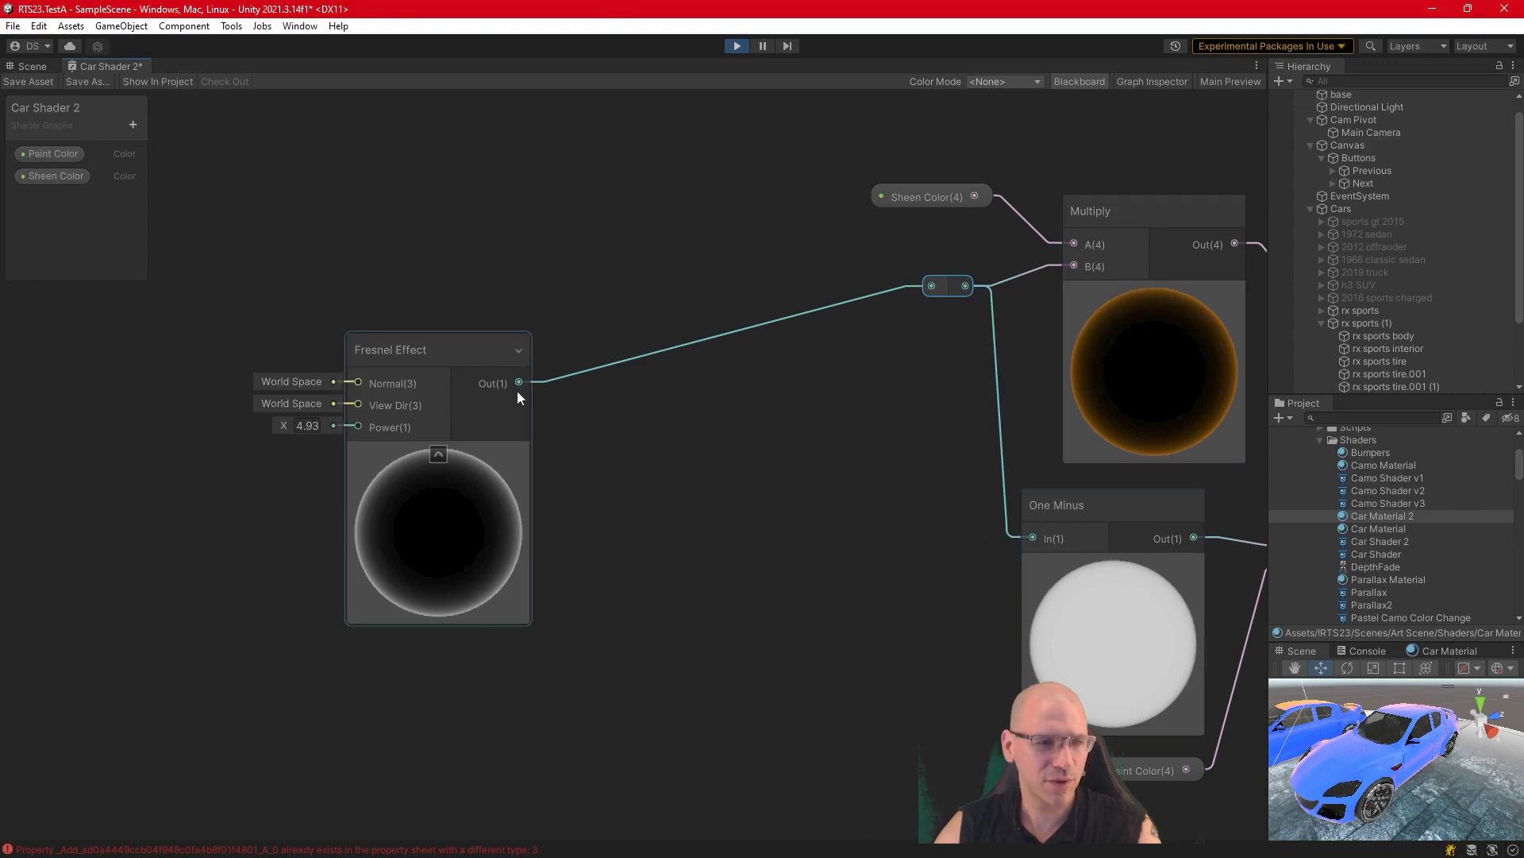
Insert a Smoothstep node with Fresnel Effect feeding its In input and its output going to the redirect, placed between them.
left_click_drag(522, 382, 594, 392)
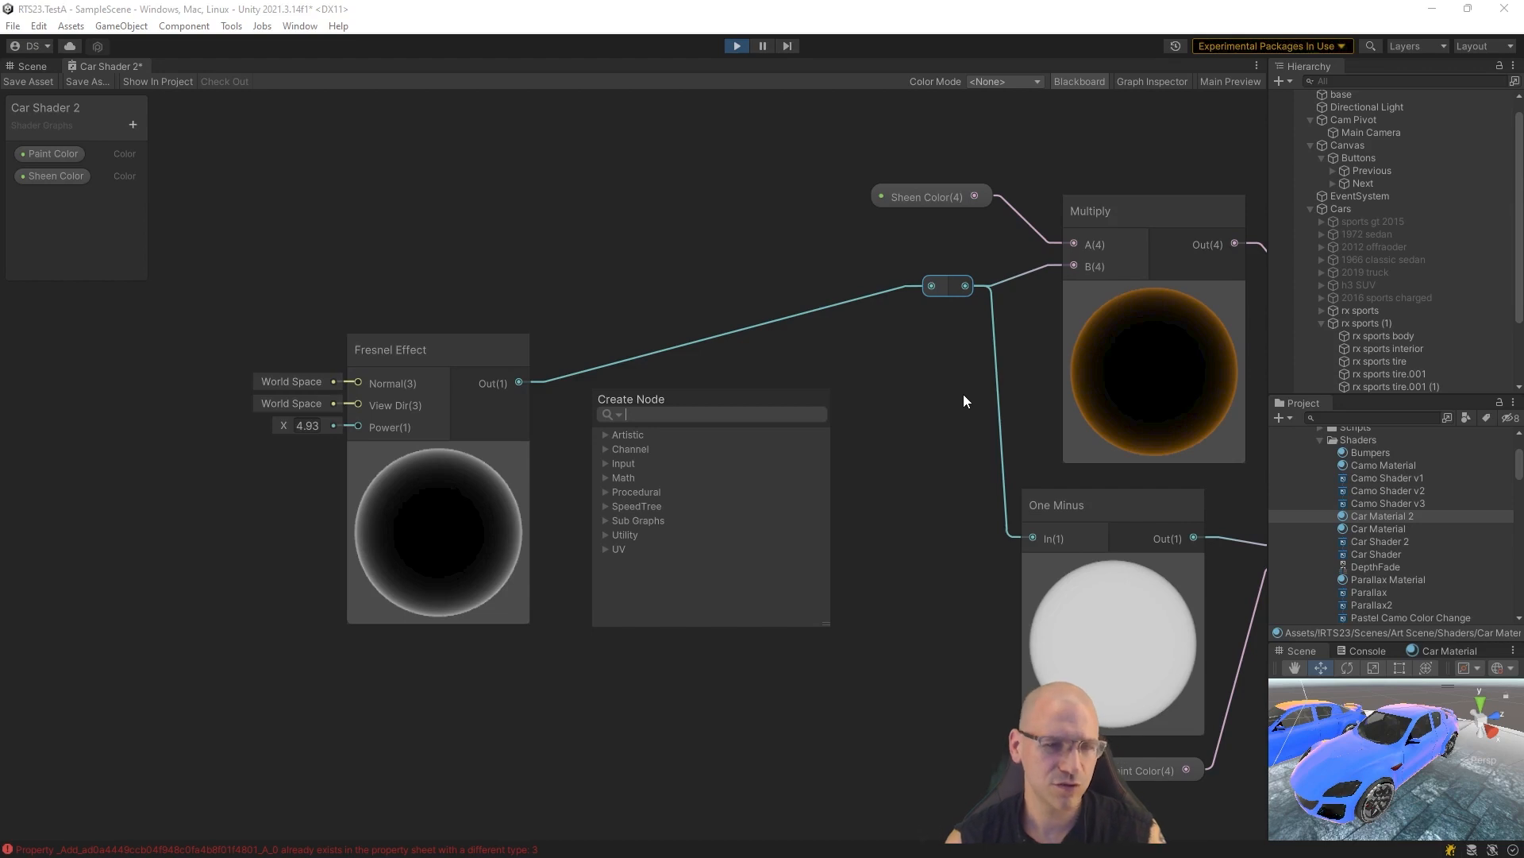
type("smo")
key("Down")
key("Down")
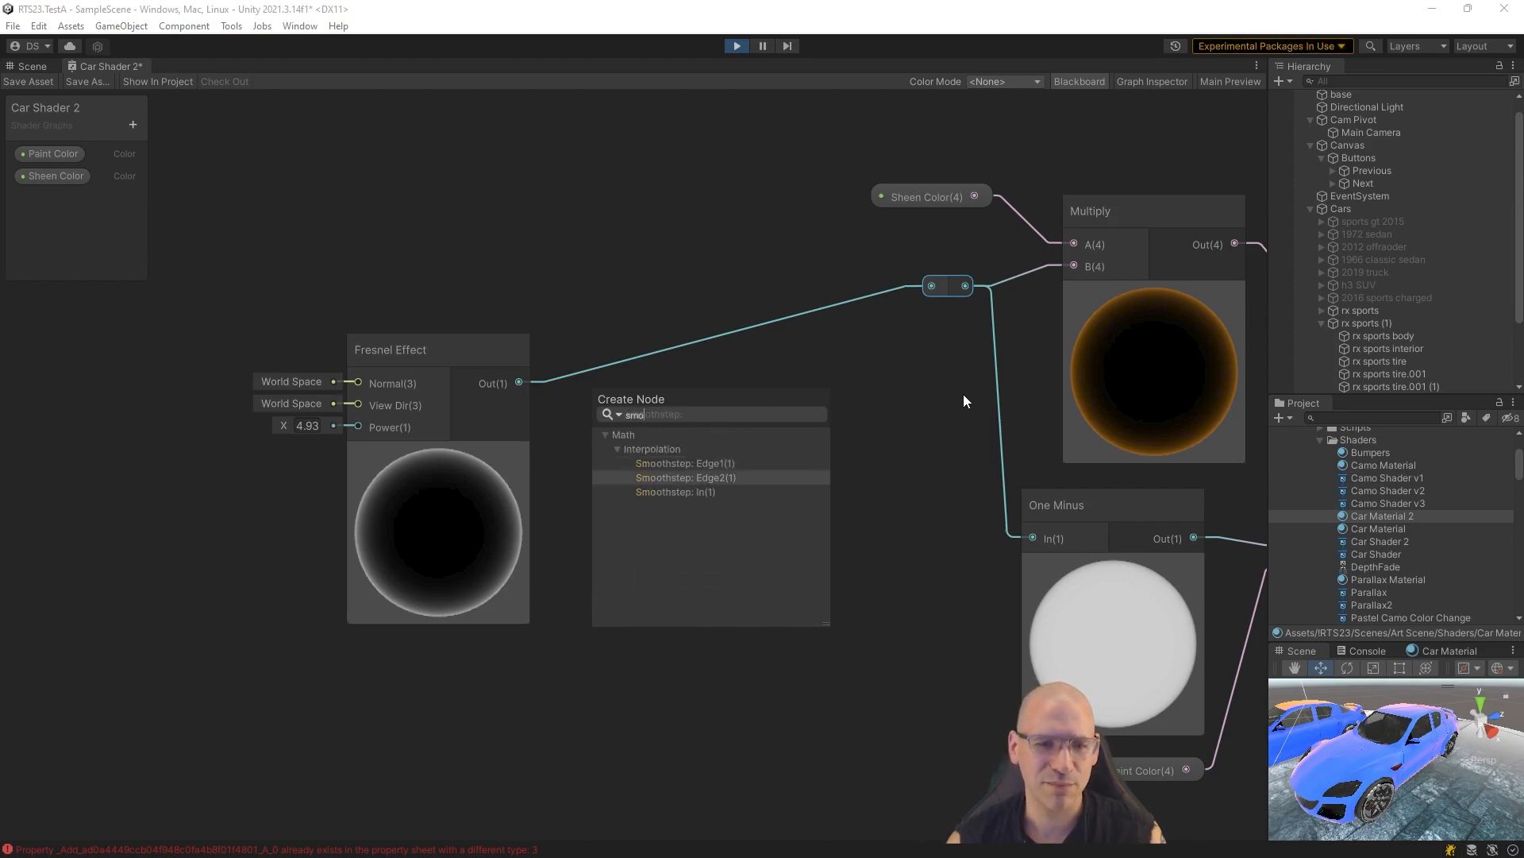
key("Return")
left_click_drag(752, 375, 932, 286)
left_click_drag(690, 347, 731, 300)
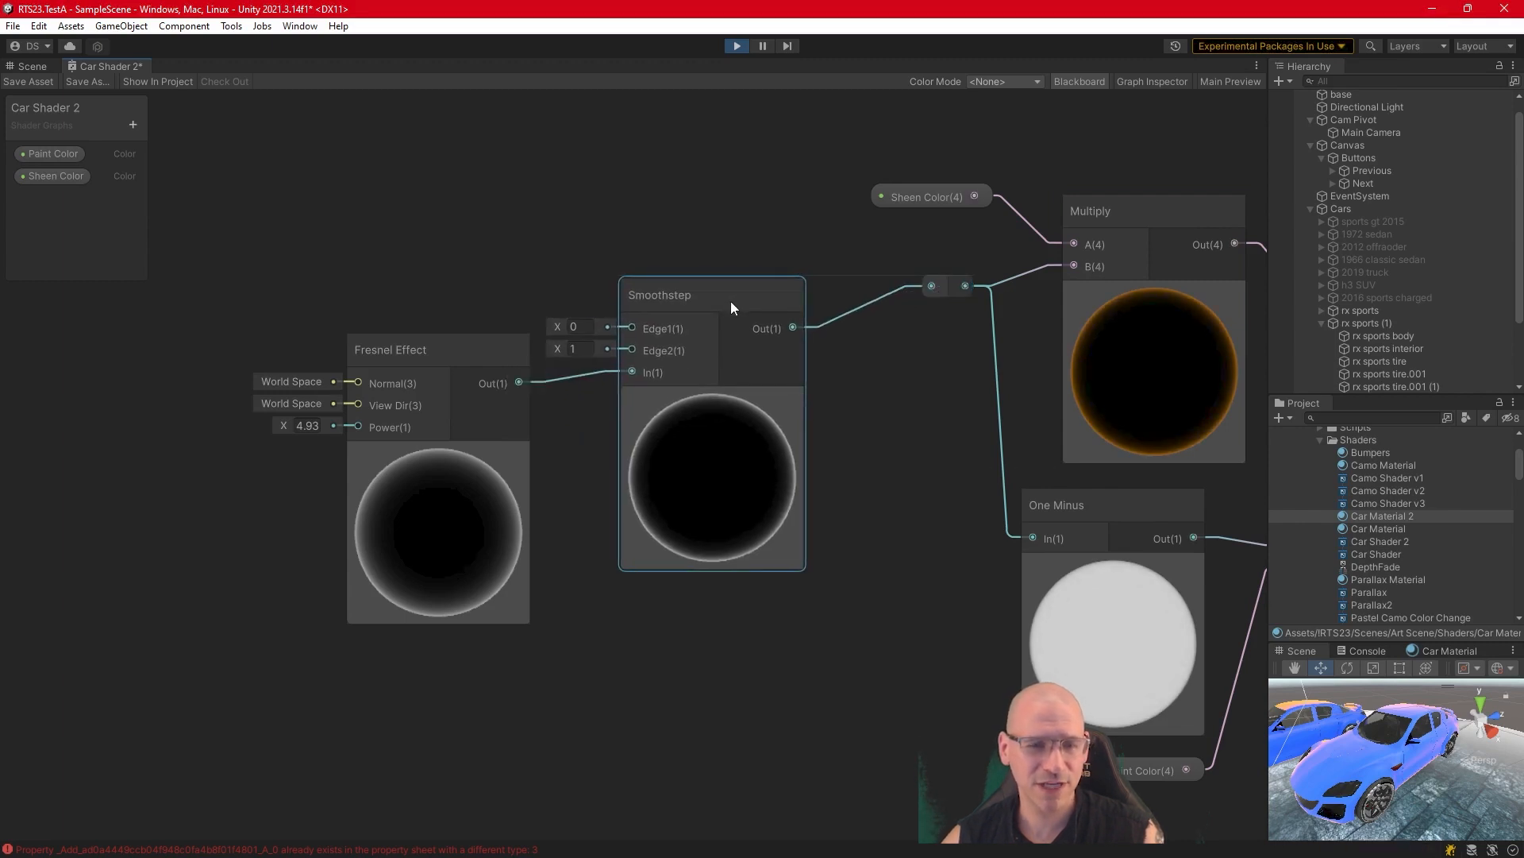
Set the Smoothstep node's Edge2 to 0.4.
left_click(556, 352)
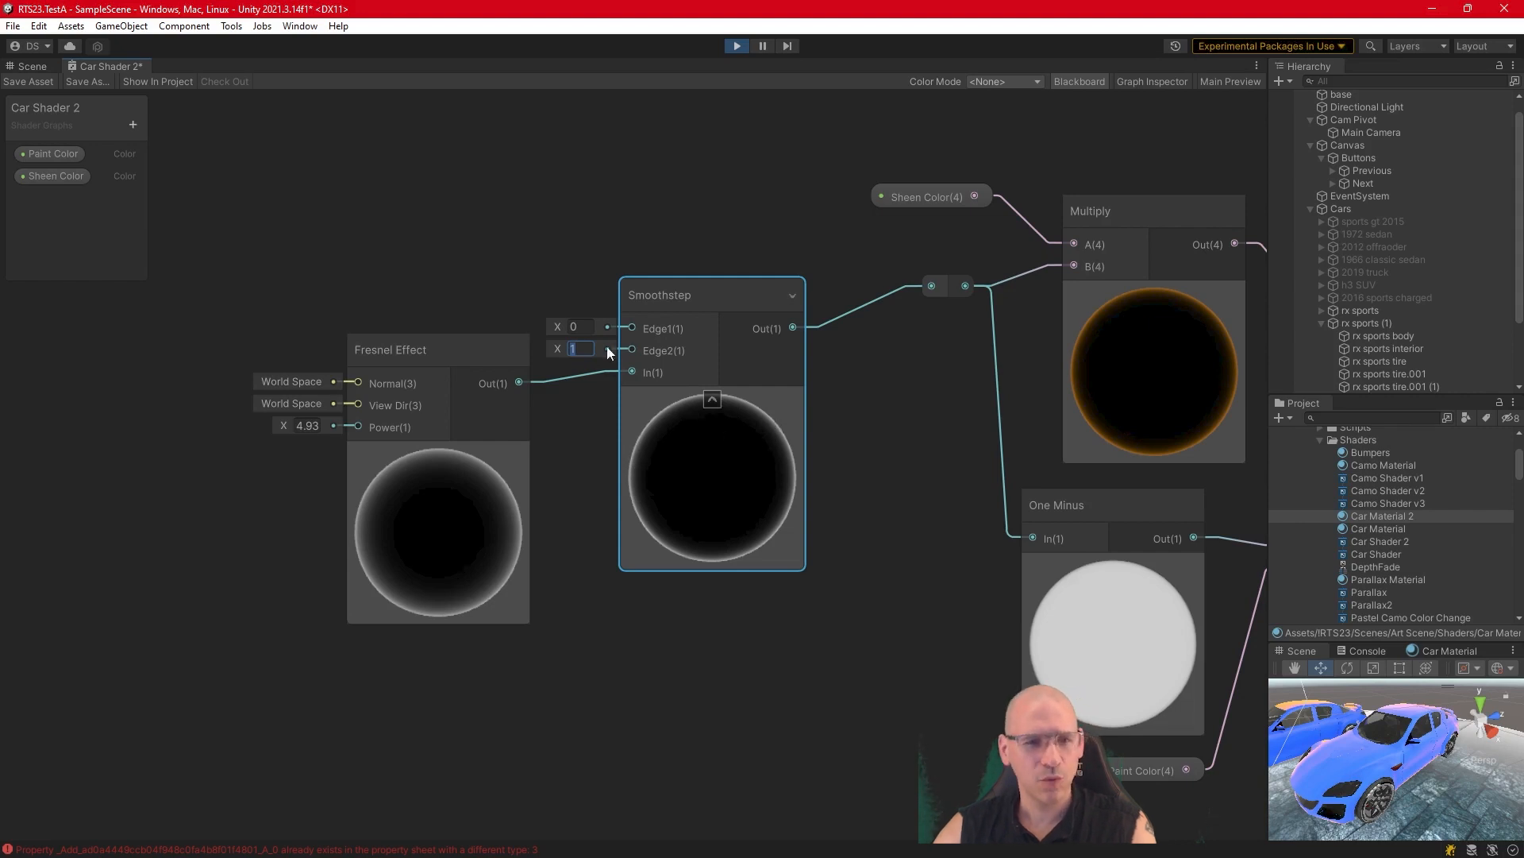
type(".5")
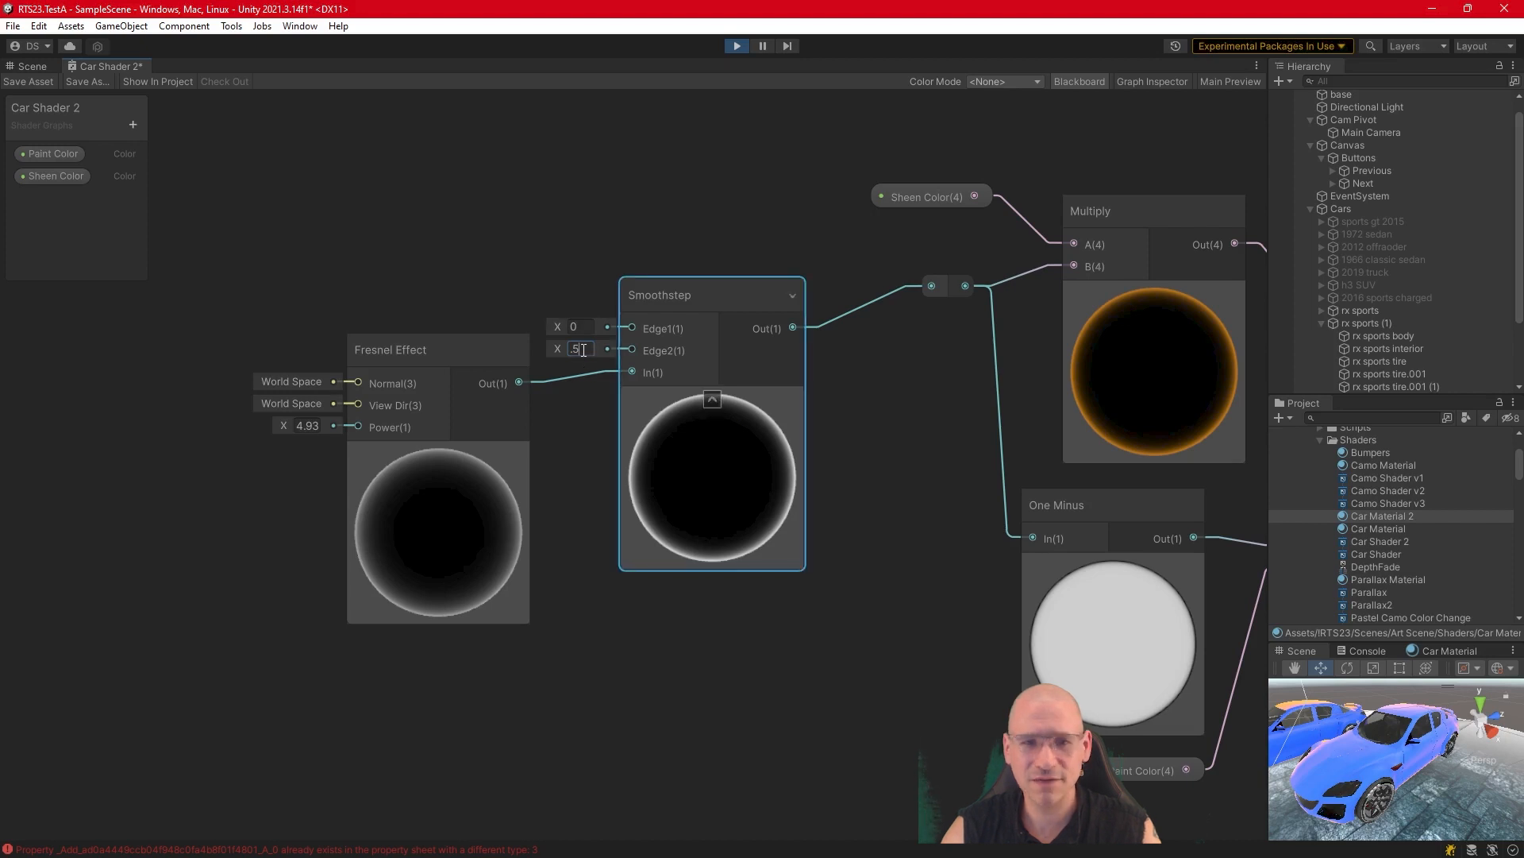
type(".4")
left_click(572, 327)
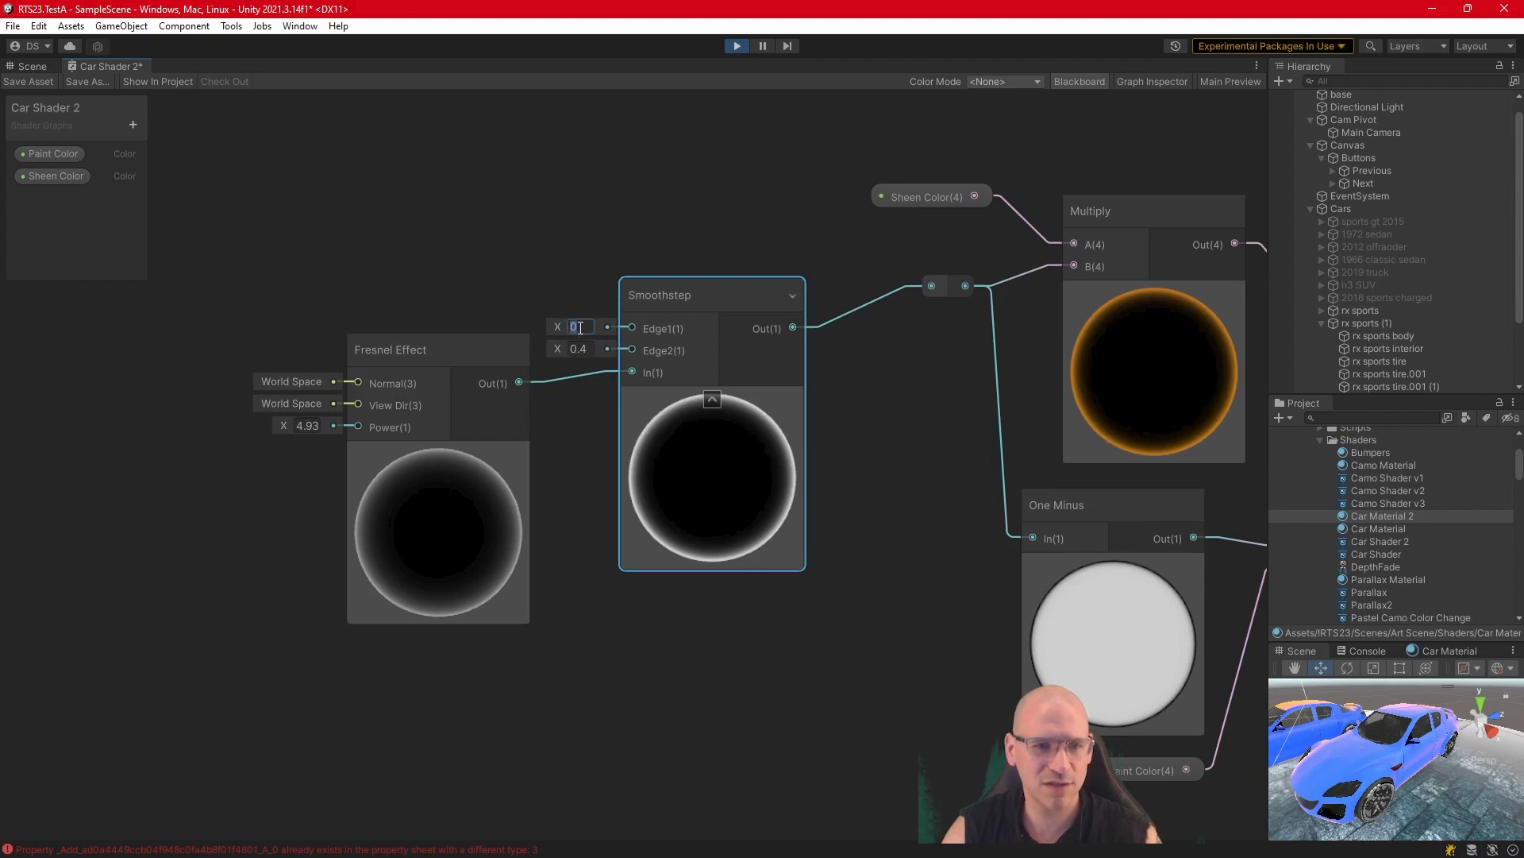
left_click(961, 500)
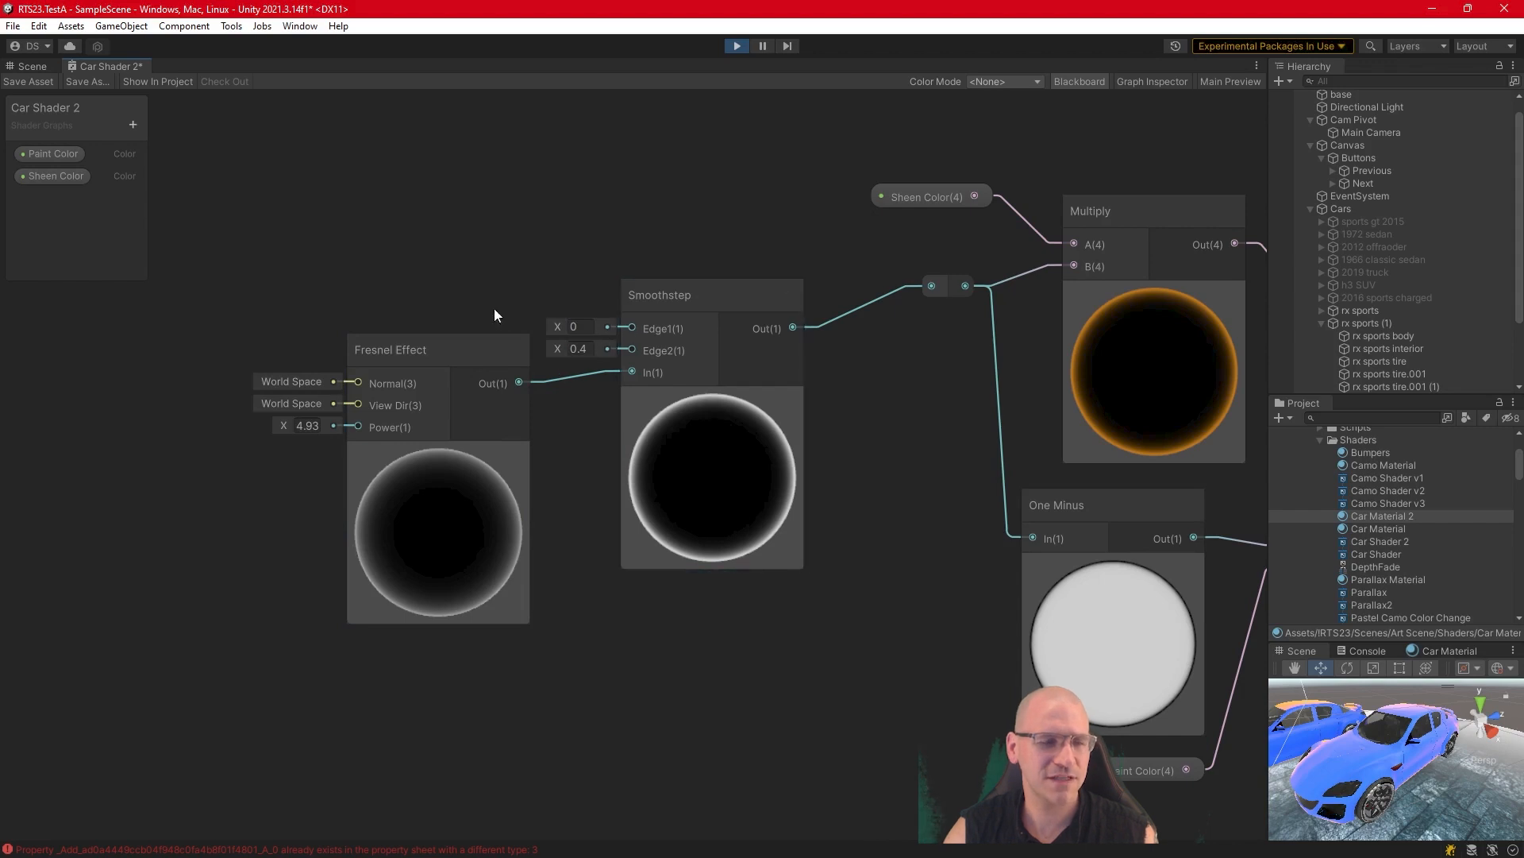
Save the shader and examine the sheen on the cars from a higher angle in the scene.
left_click(22, 82)
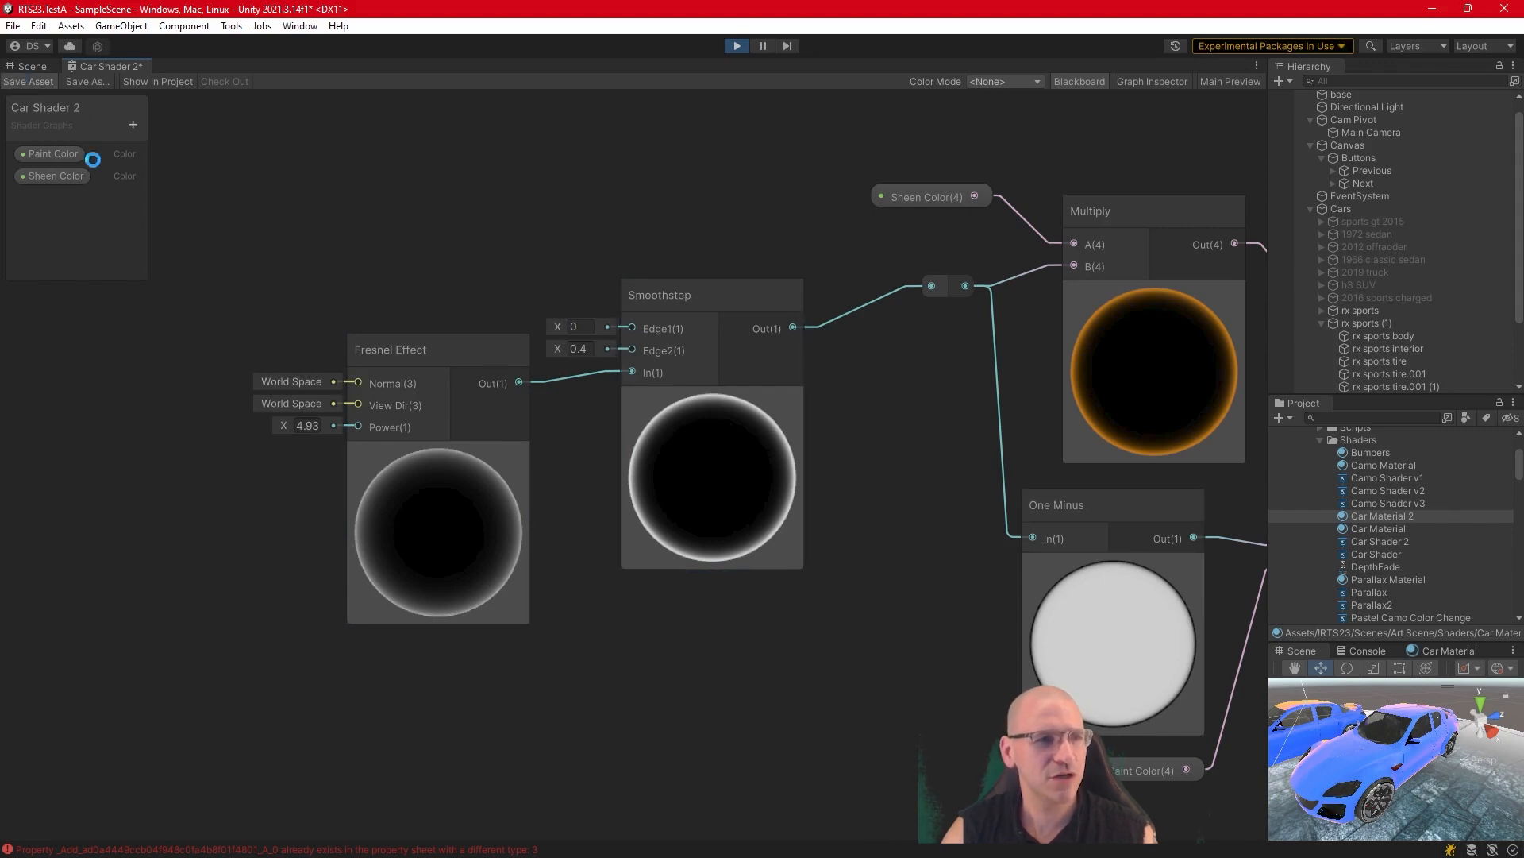
left_click(30, 65)
left_click_drag(1032, 513, 1138, 461, "alt")
right_click_drag(1138, 461, 1125, 420)
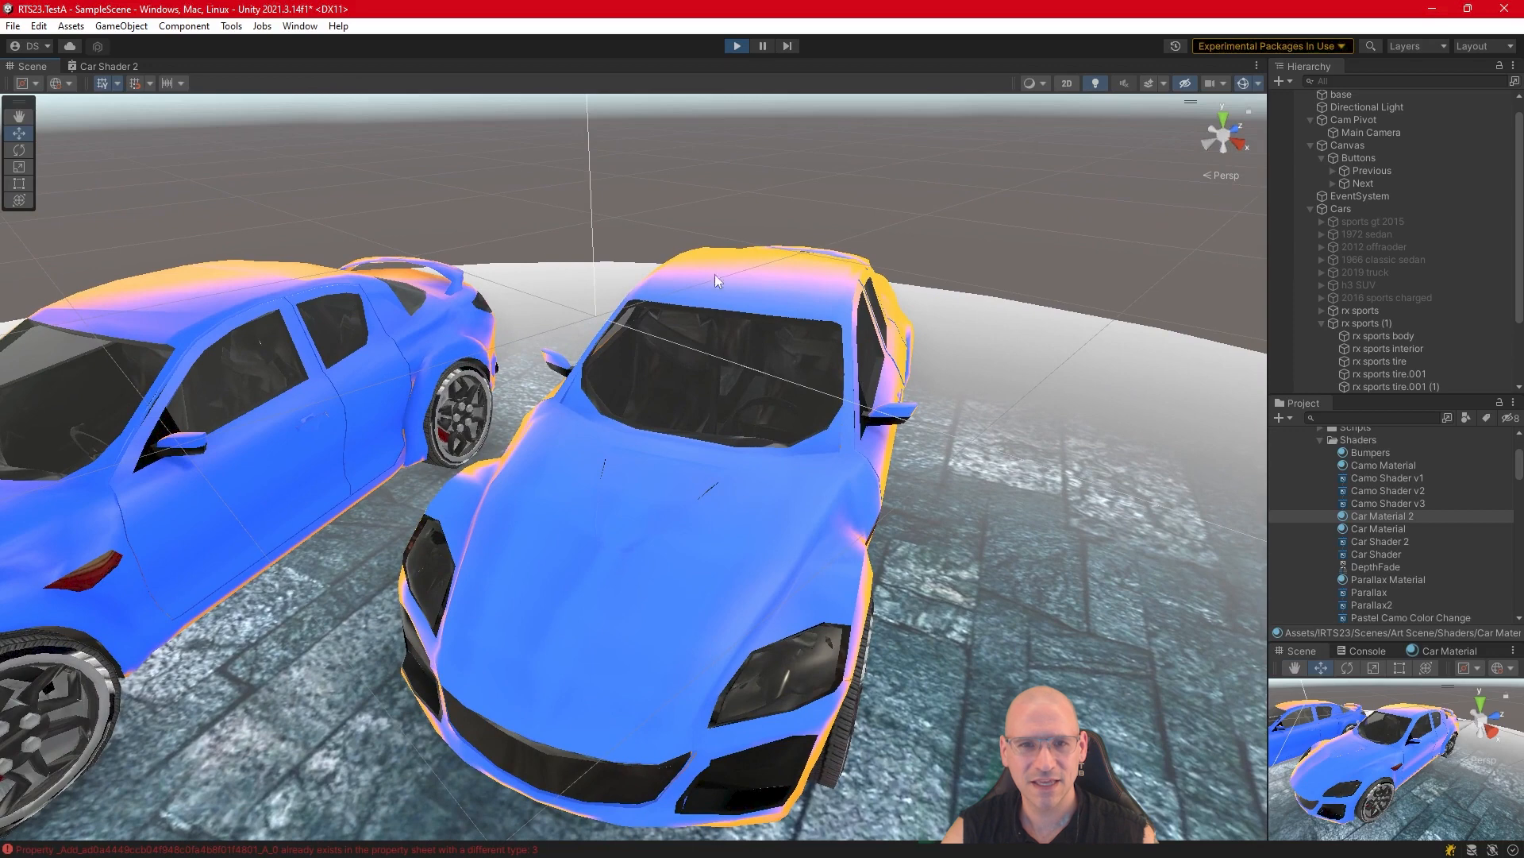